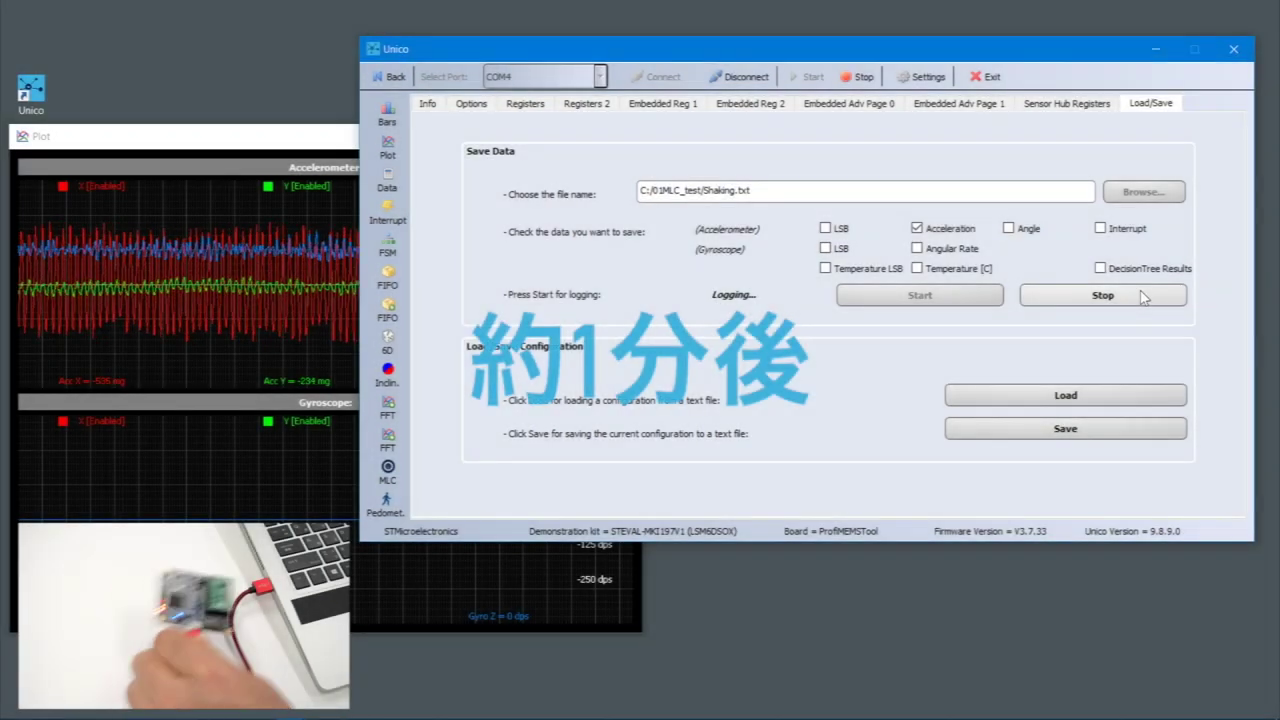
Stop logging the acceleration data to Shaking.txt and open the Machine Learning Core tool
click(1143, 296)
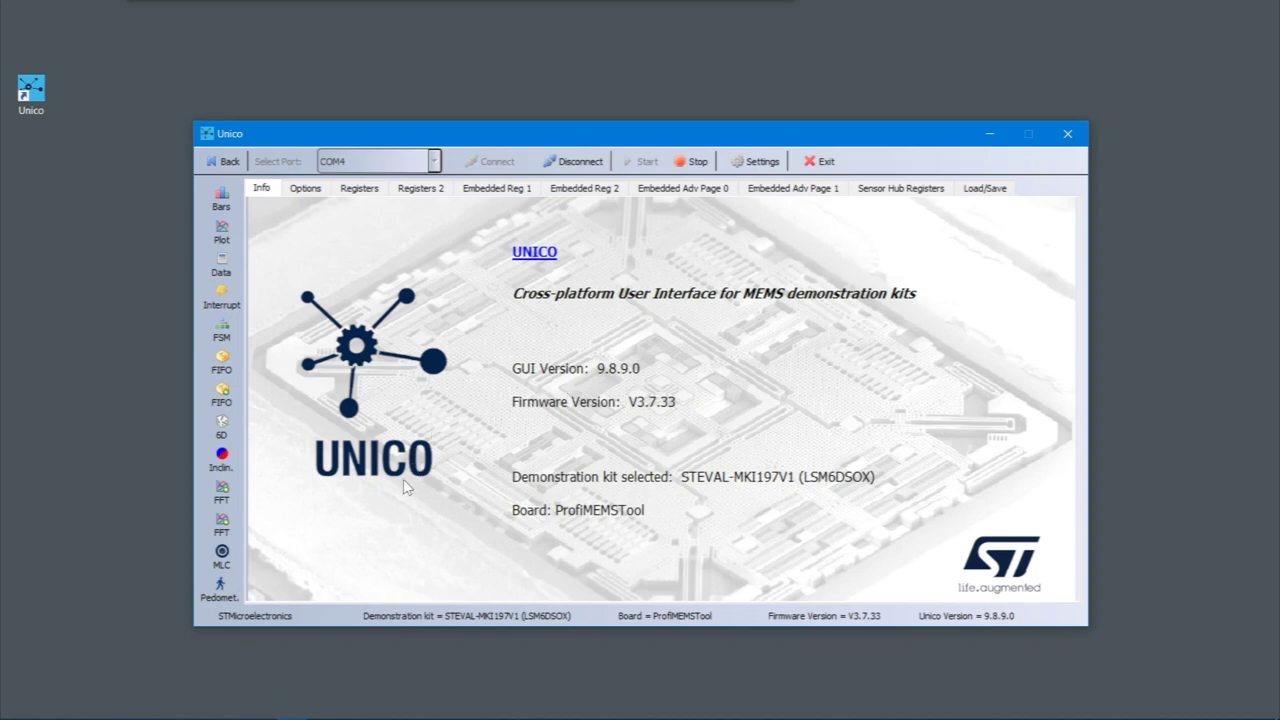
click(222, 553)
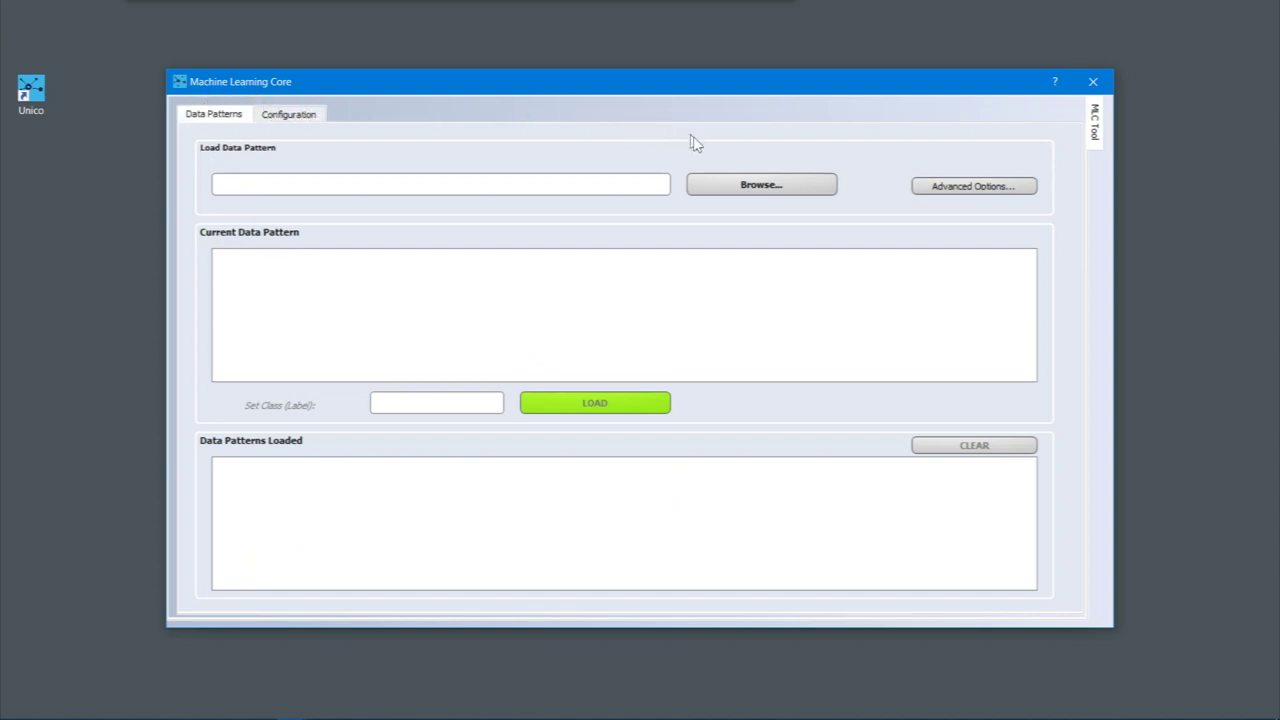
Load Faceup.txt from the C:/01MLC_test folder as a data pattern with the class label FaceUp
click(786, 190)
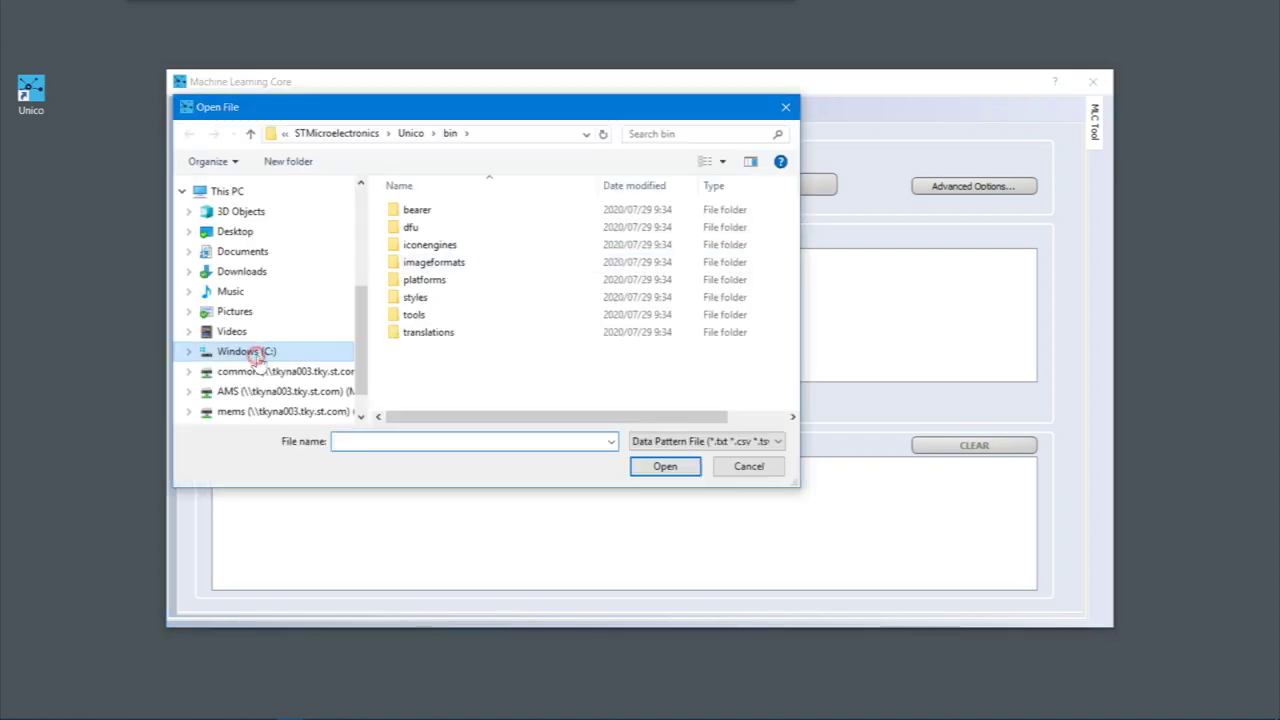
click(305, 350)
scroll(414, 278, up, 1)
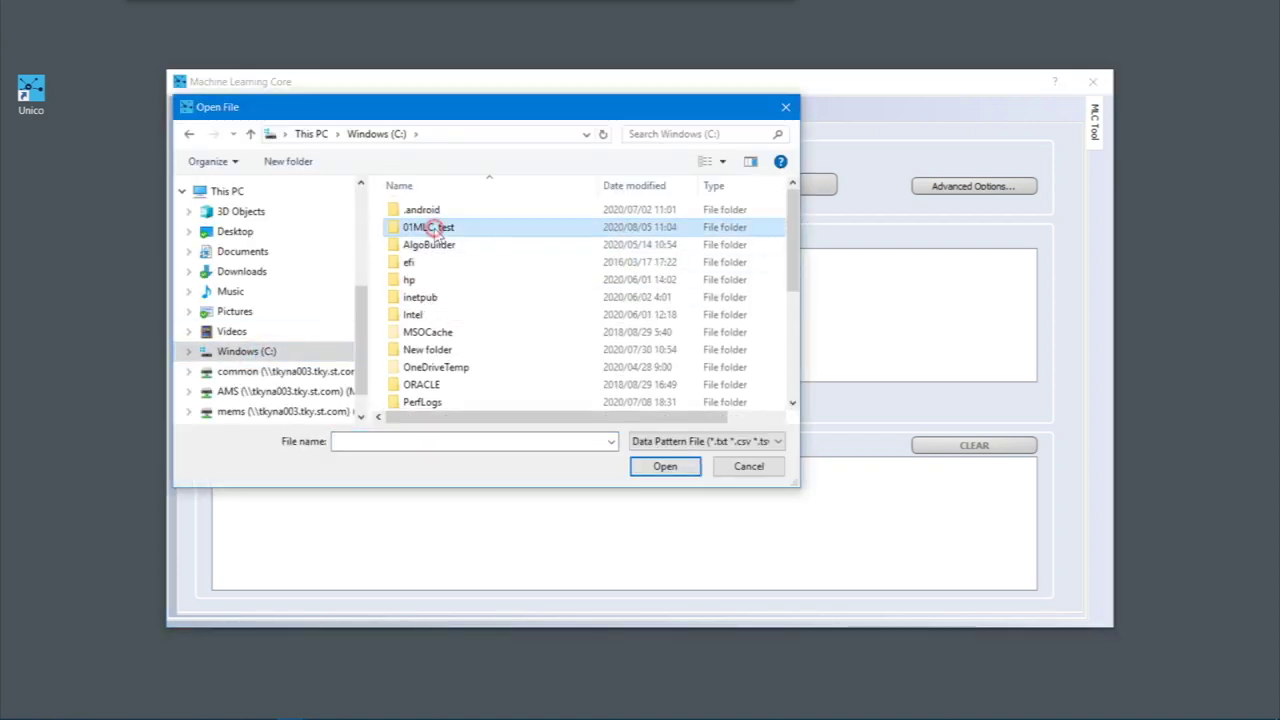
double_click(432, 226)
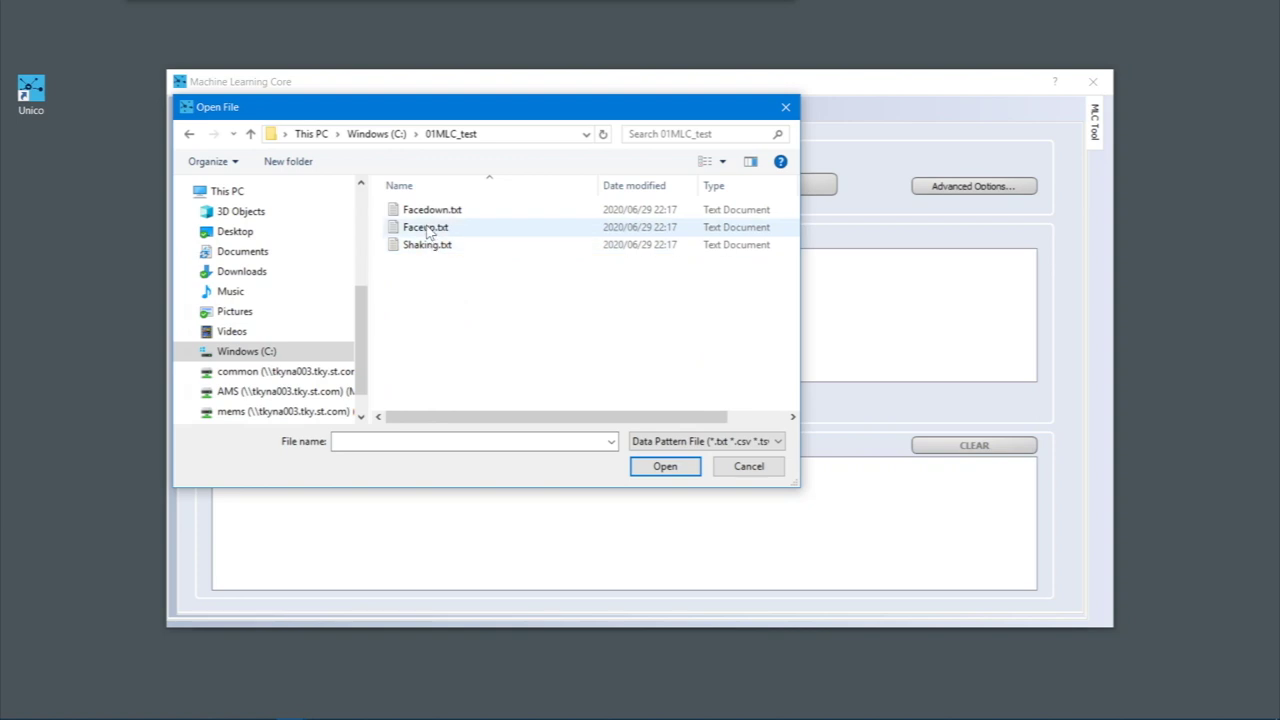
click(428, 230)
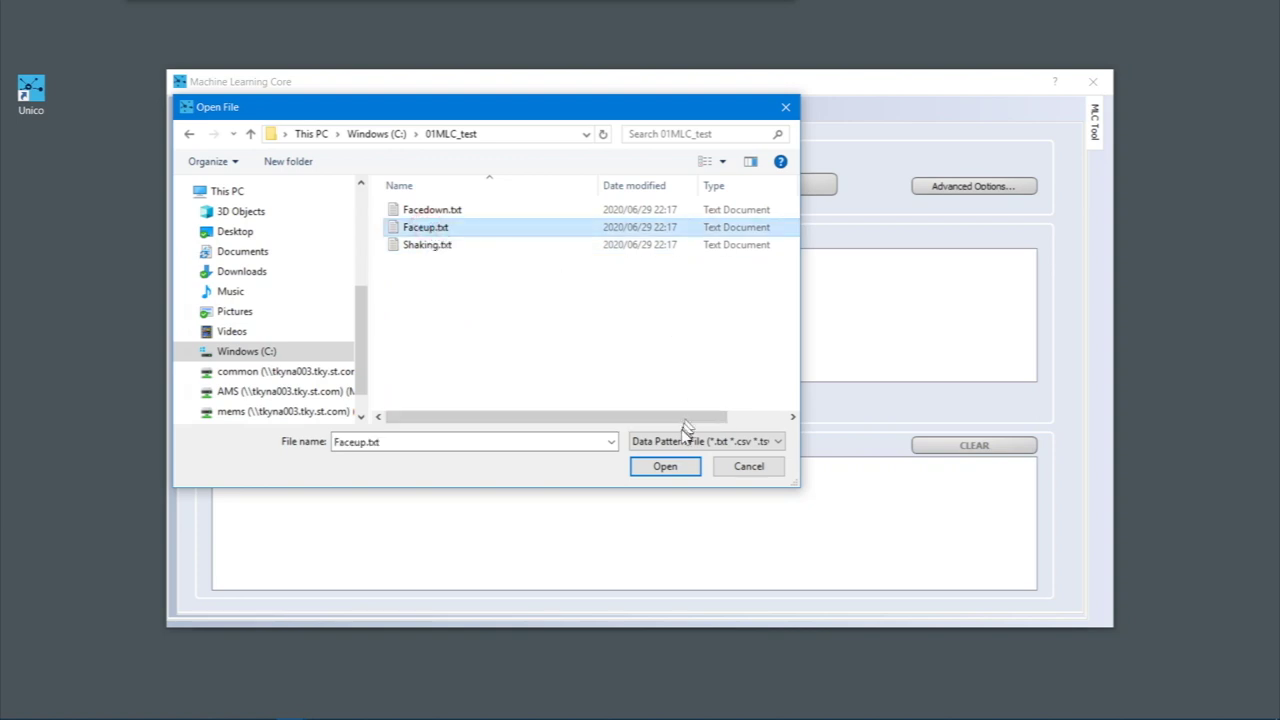
click(668, 466)
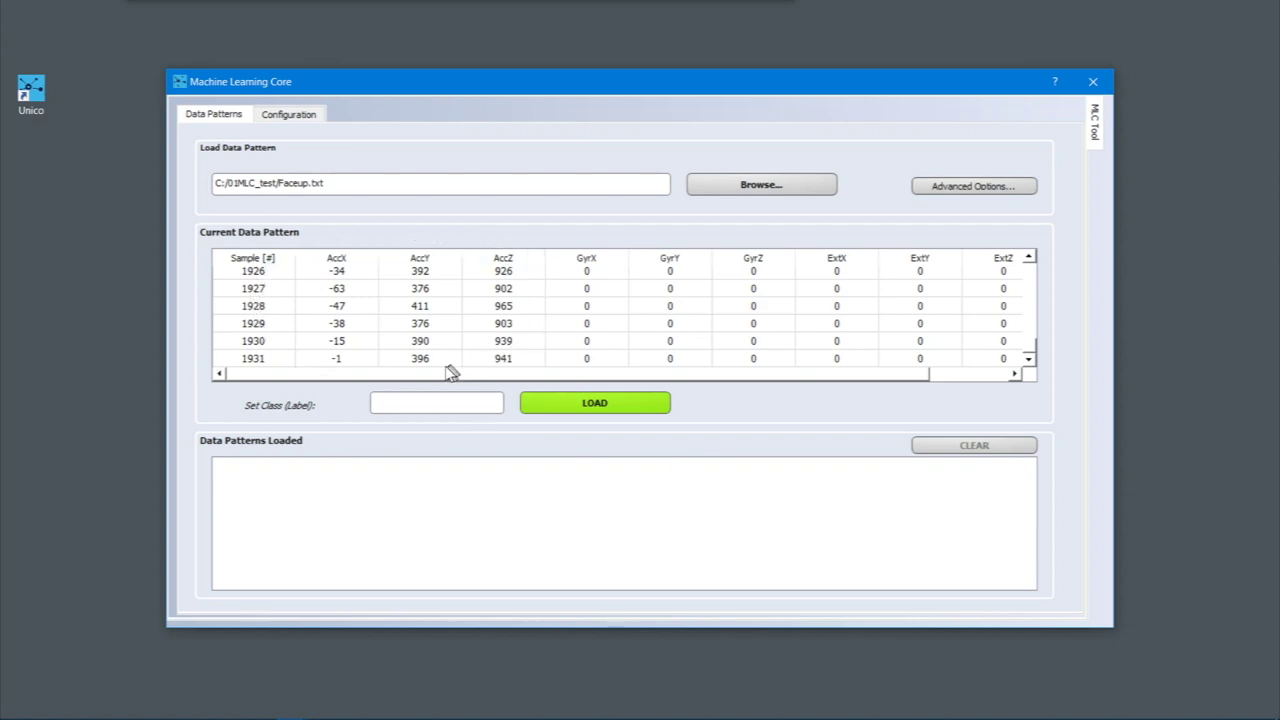
click(384, 406)
click(577, 414)
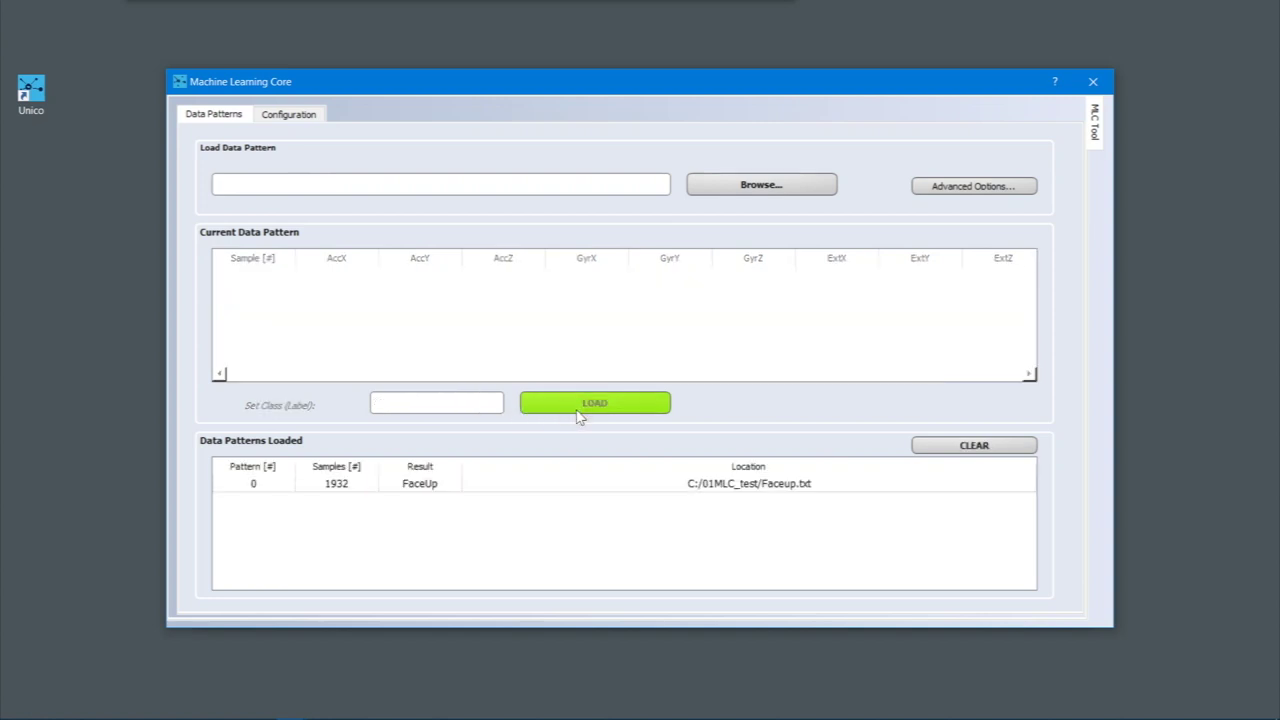
Load Facedown.txt from the 01MLC_test folder as a data pattern with the class label FaceDown
click(740, 186)
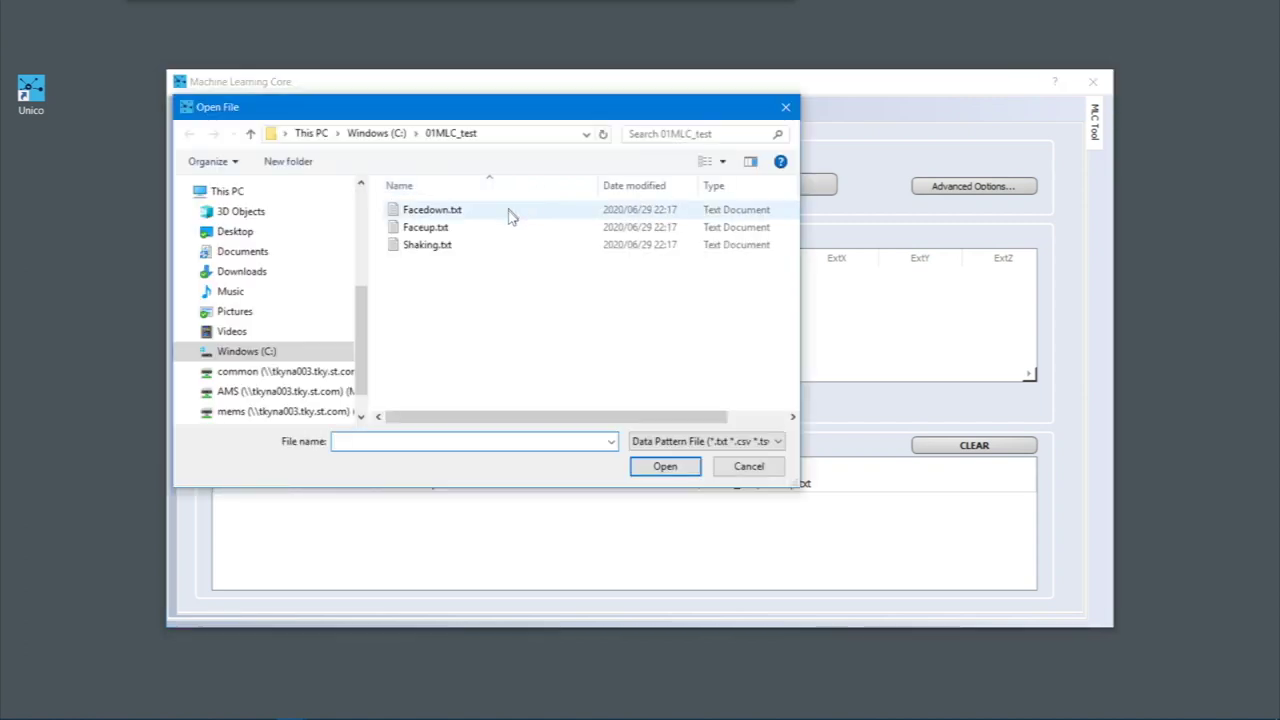
click(462, 211)
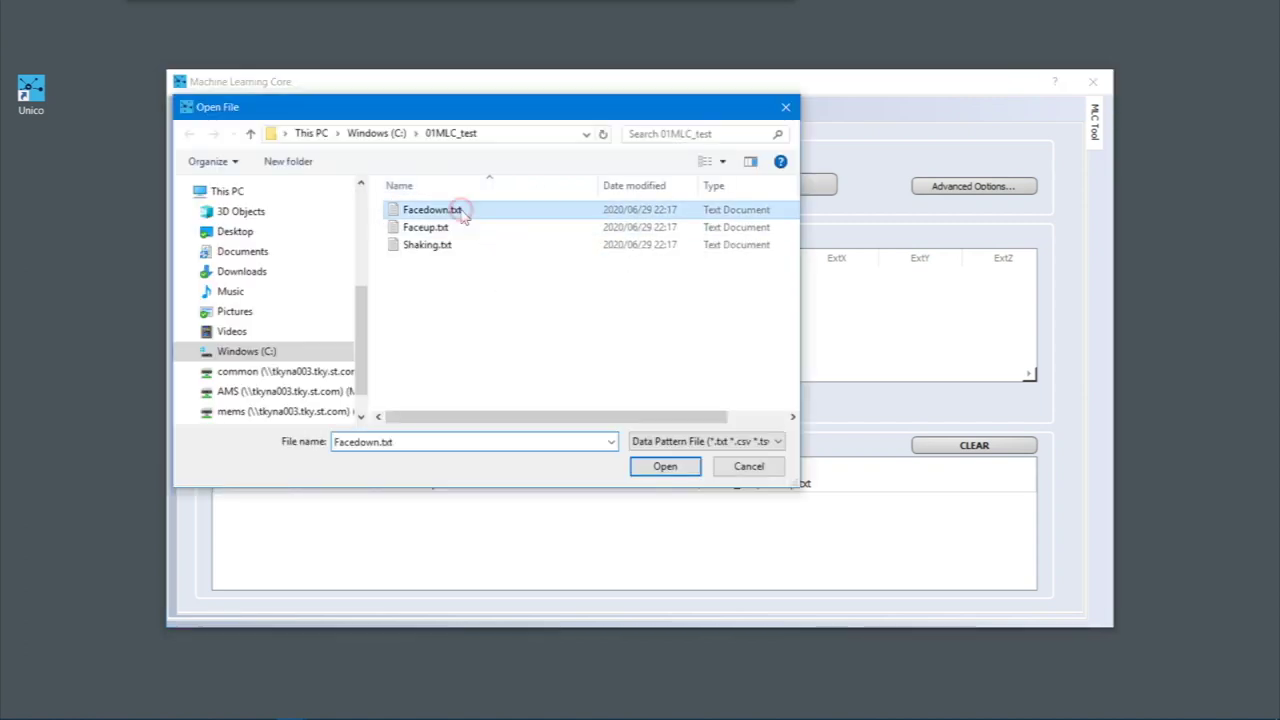
click(666, 468)
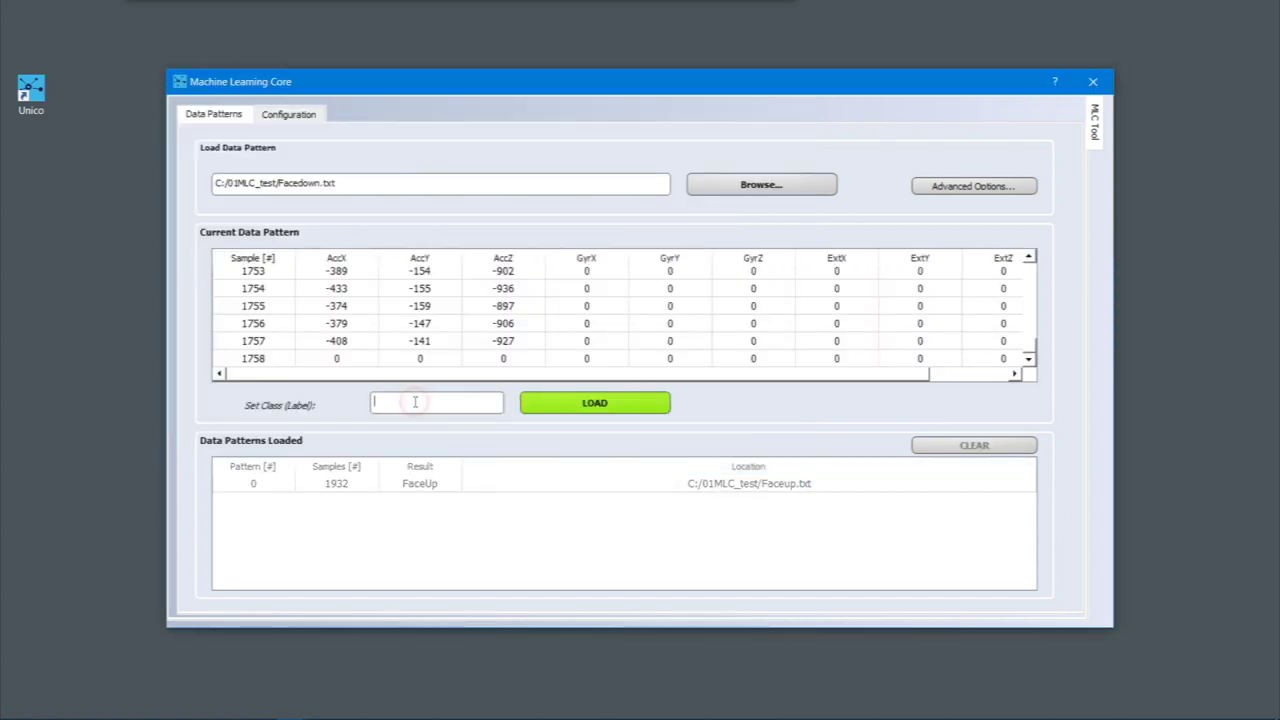
click(531, 410)
Load Shaking.txt from the 01MLC_test folder as a data pattern with the class label Shaking
click(705, 185)
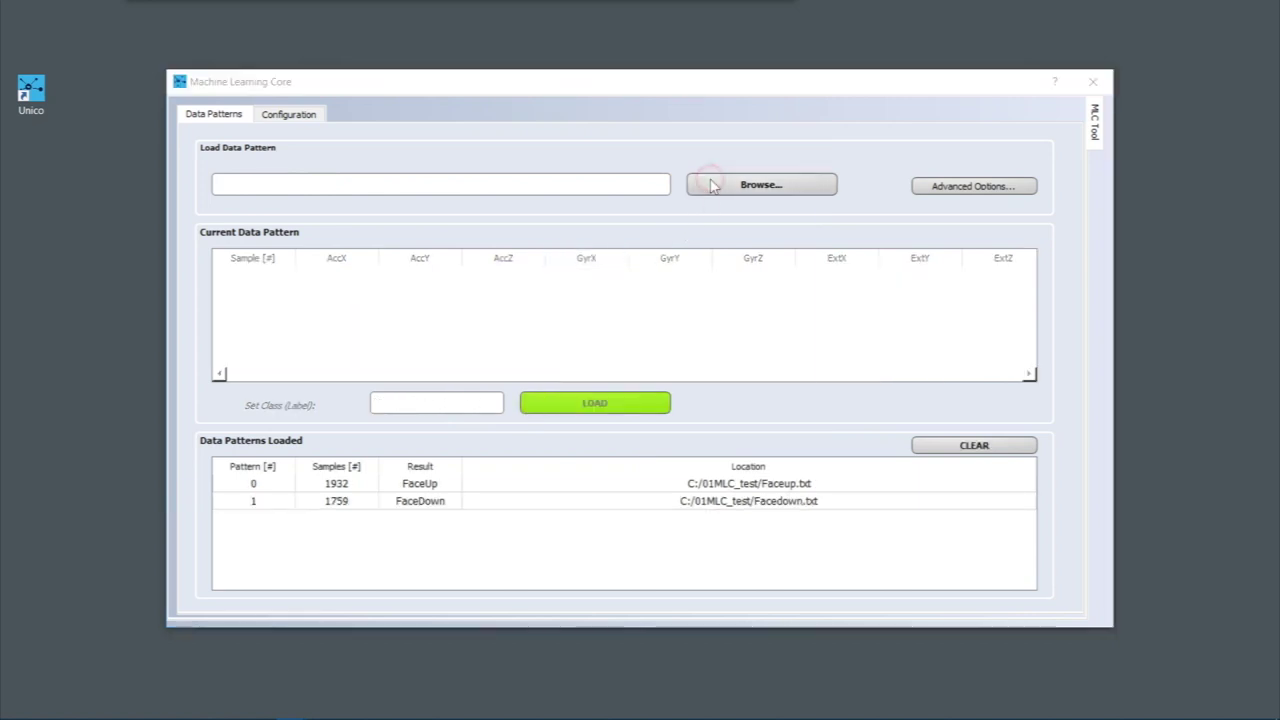
click(480, 250)
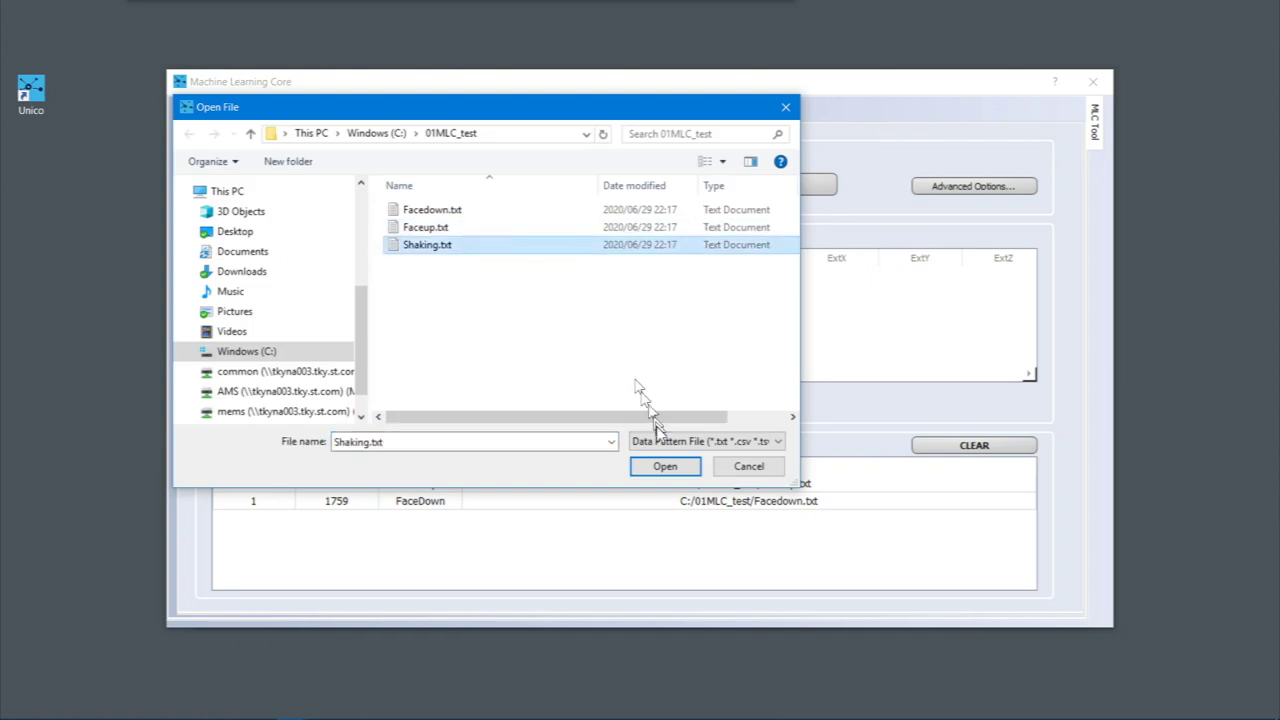
click(664, 465)
click(435, 404)
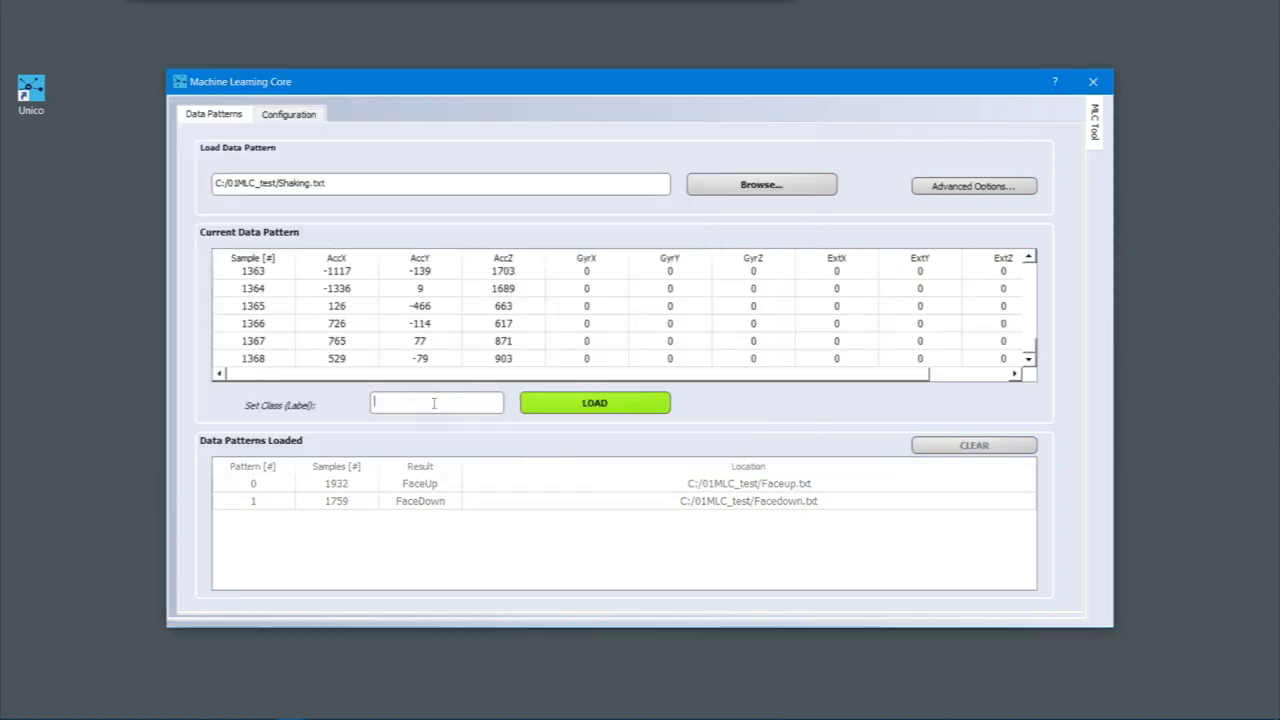
text(Shaking)
click(541, 400)
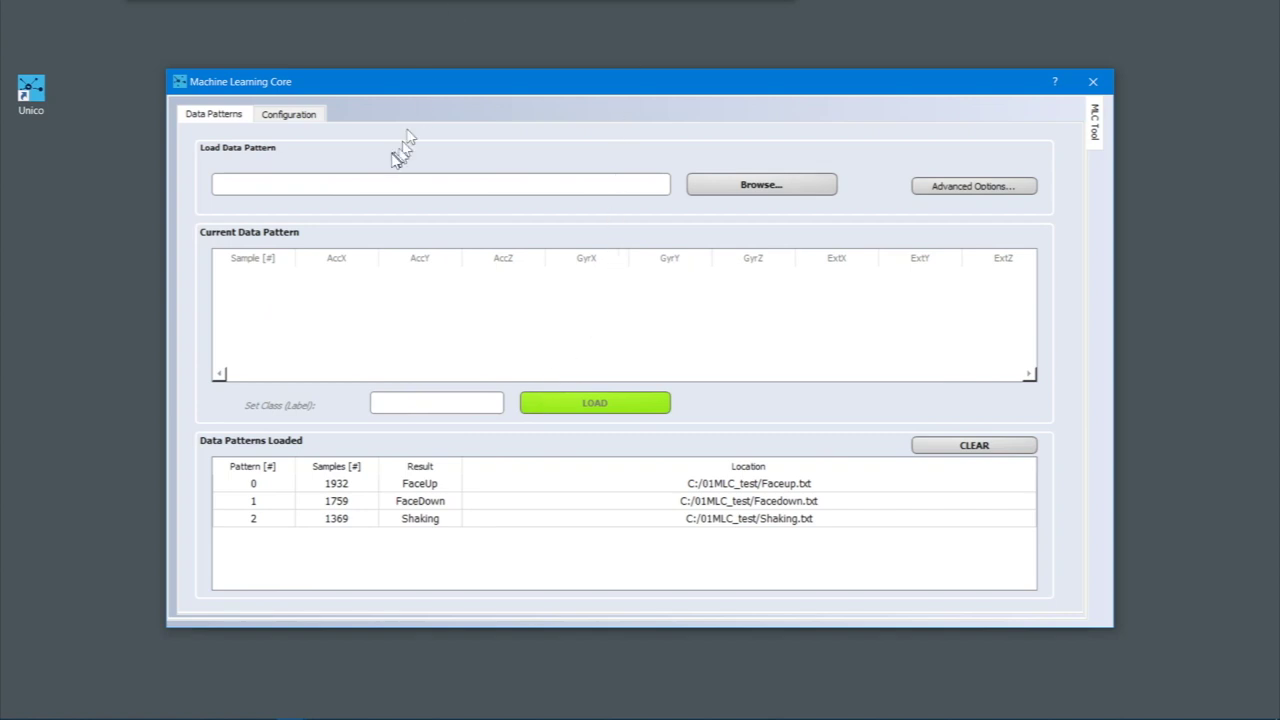
Configure the Machine Learning Core for the LSM6DSOX at 26 Hz, with accelerometer-only input at 2 g and 26 Hz and one decision tree
click(298, 119)
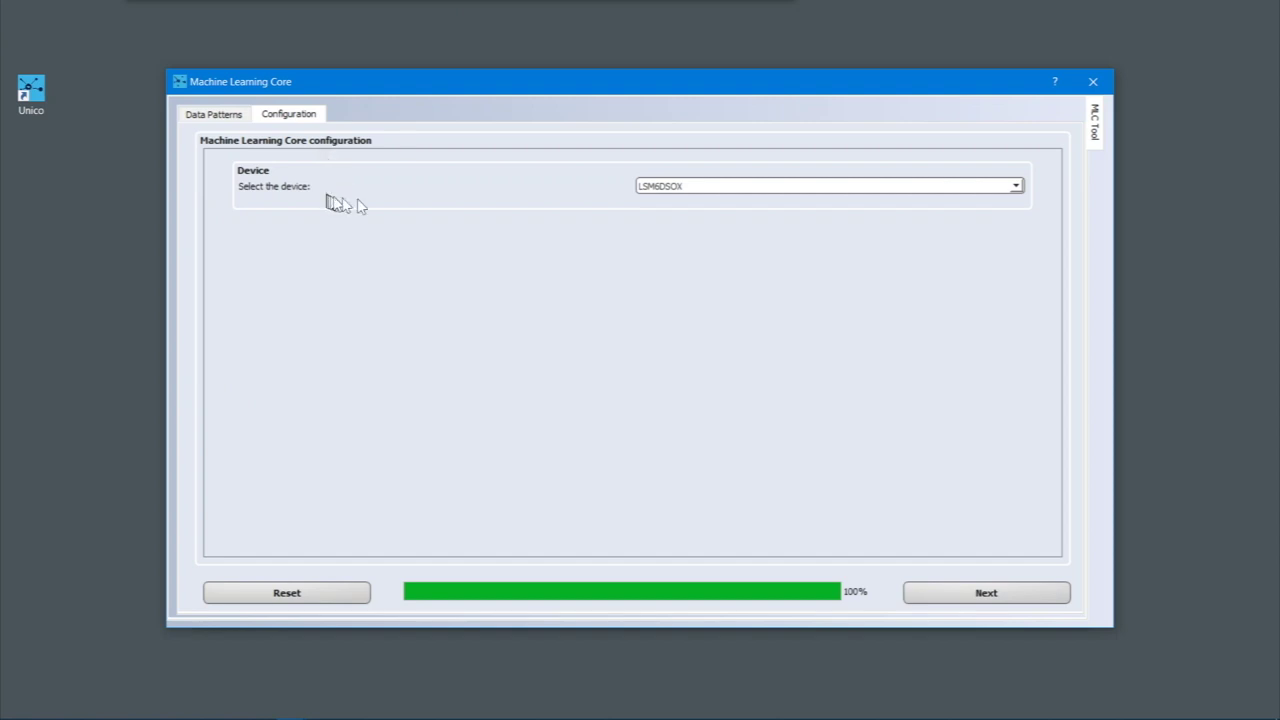
click(927, 588)
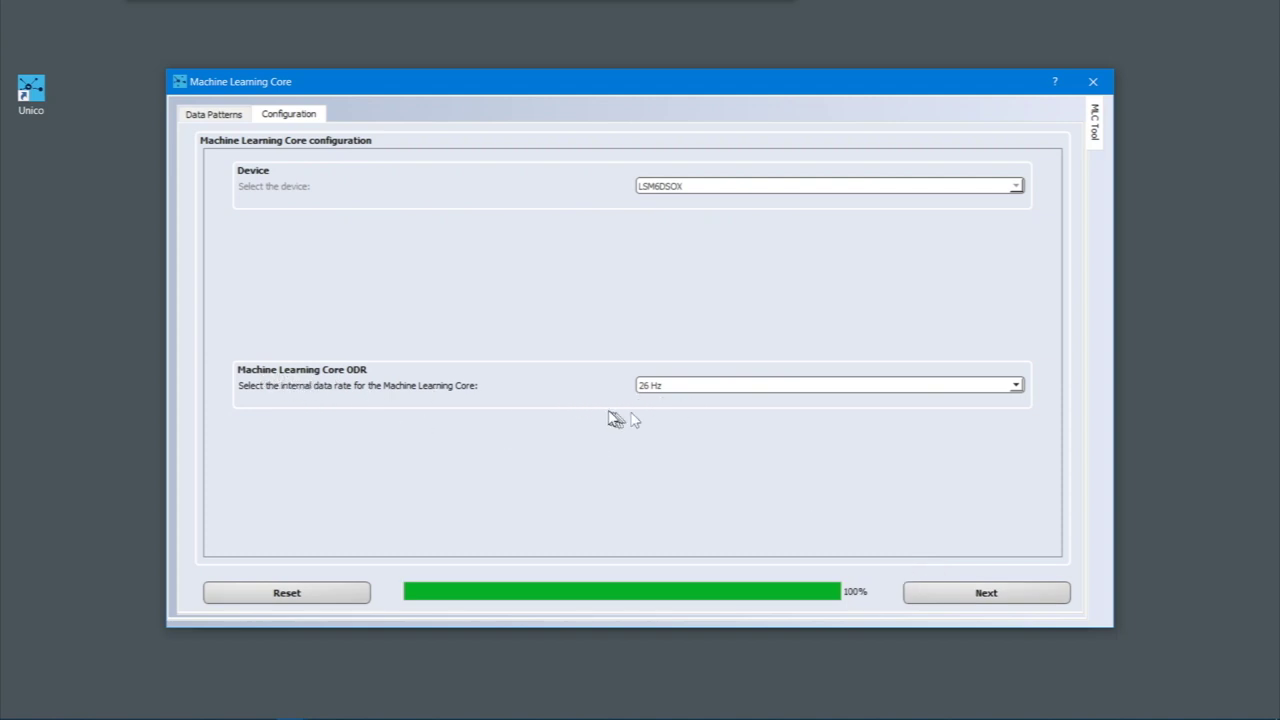
click(950, 595)
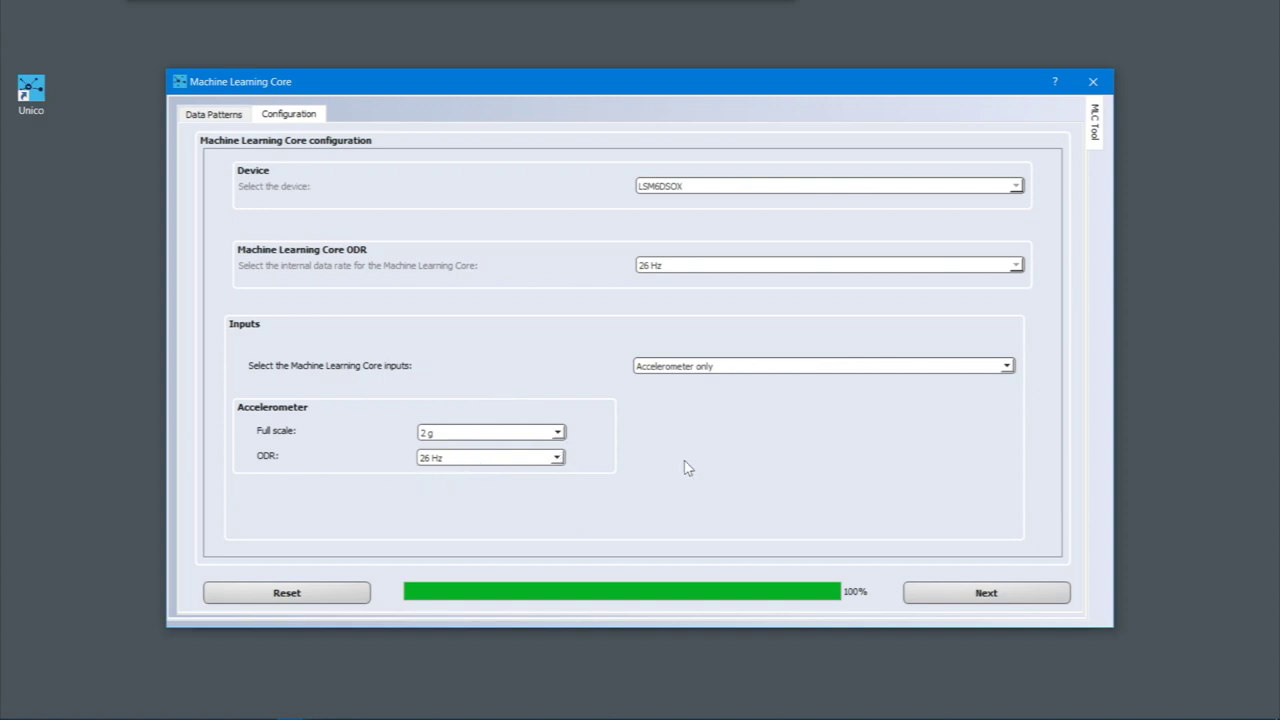
click(948, 592)
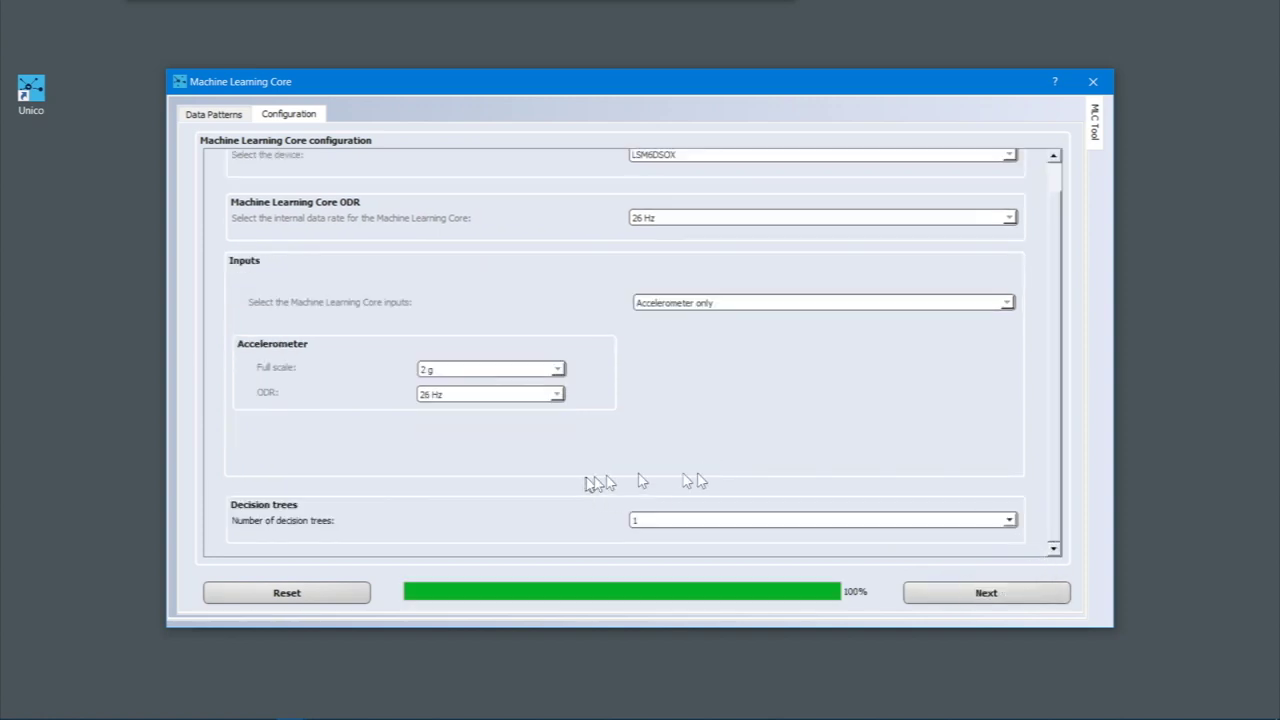
click(928, 594)
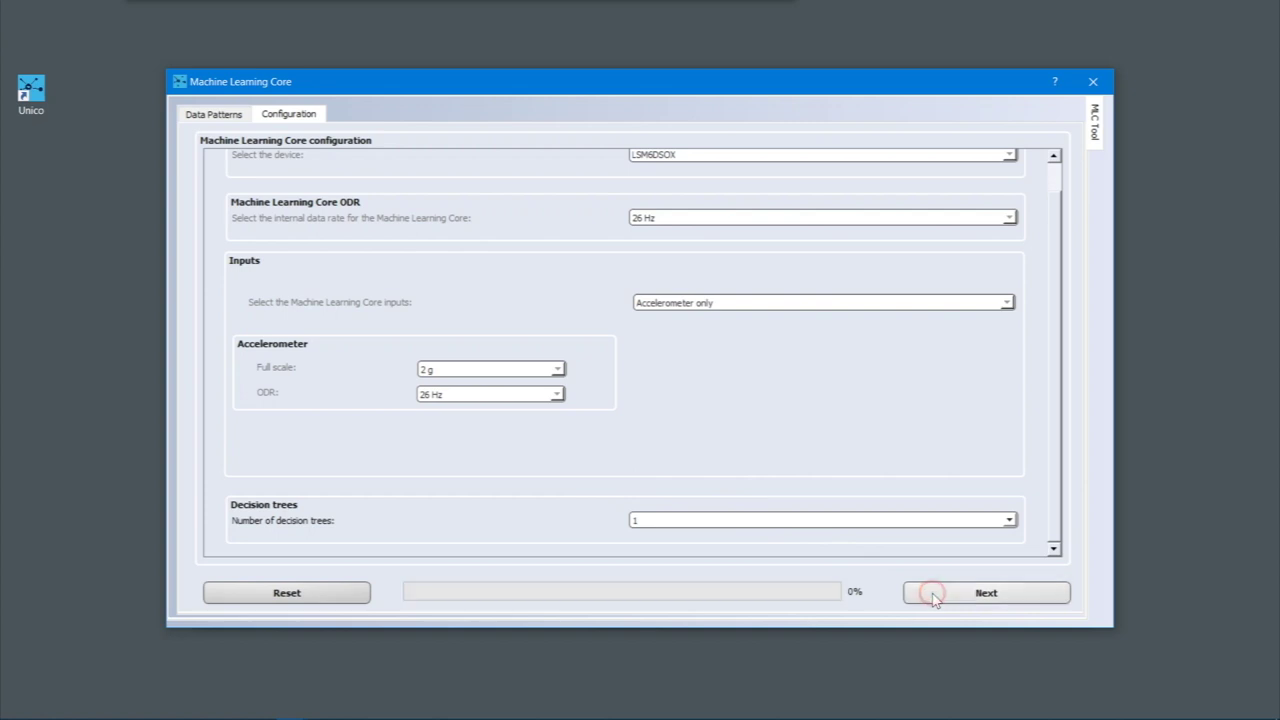
Set the window length to 26 samples and end the filter configuration without adding a filter
click(665, 521)
scroll(862, 571, up, 6)
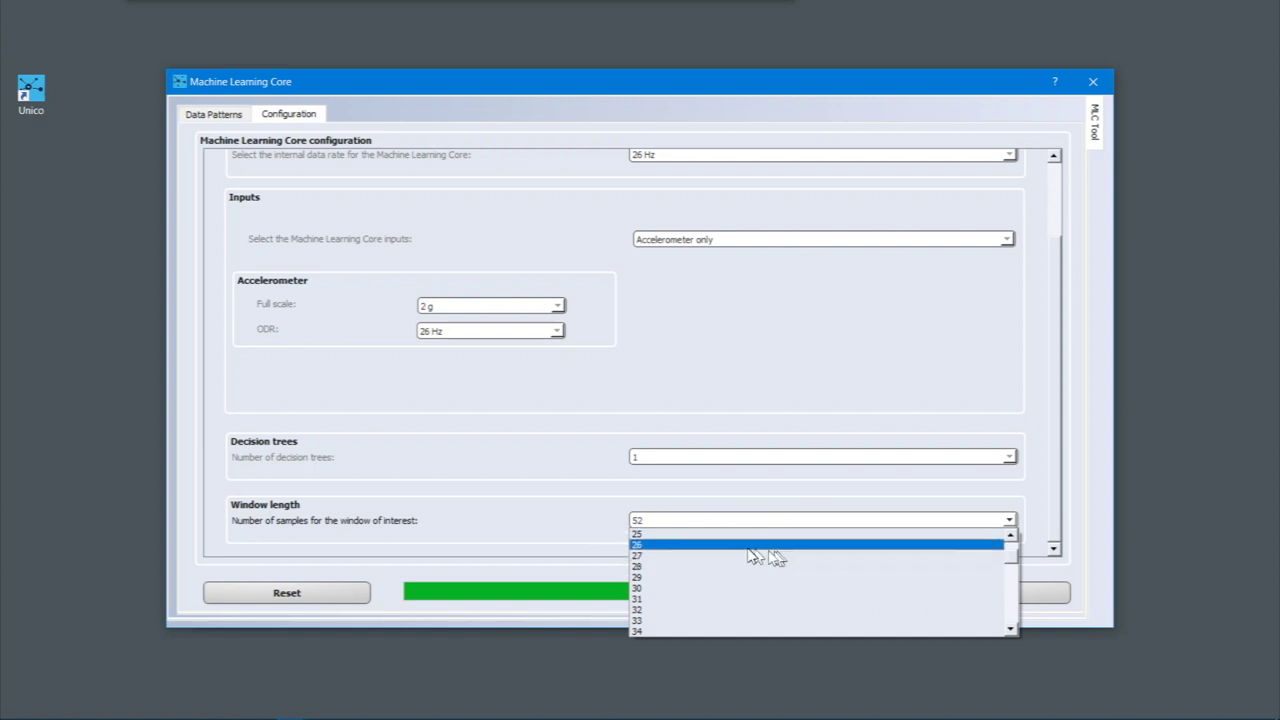
click(750, 553)
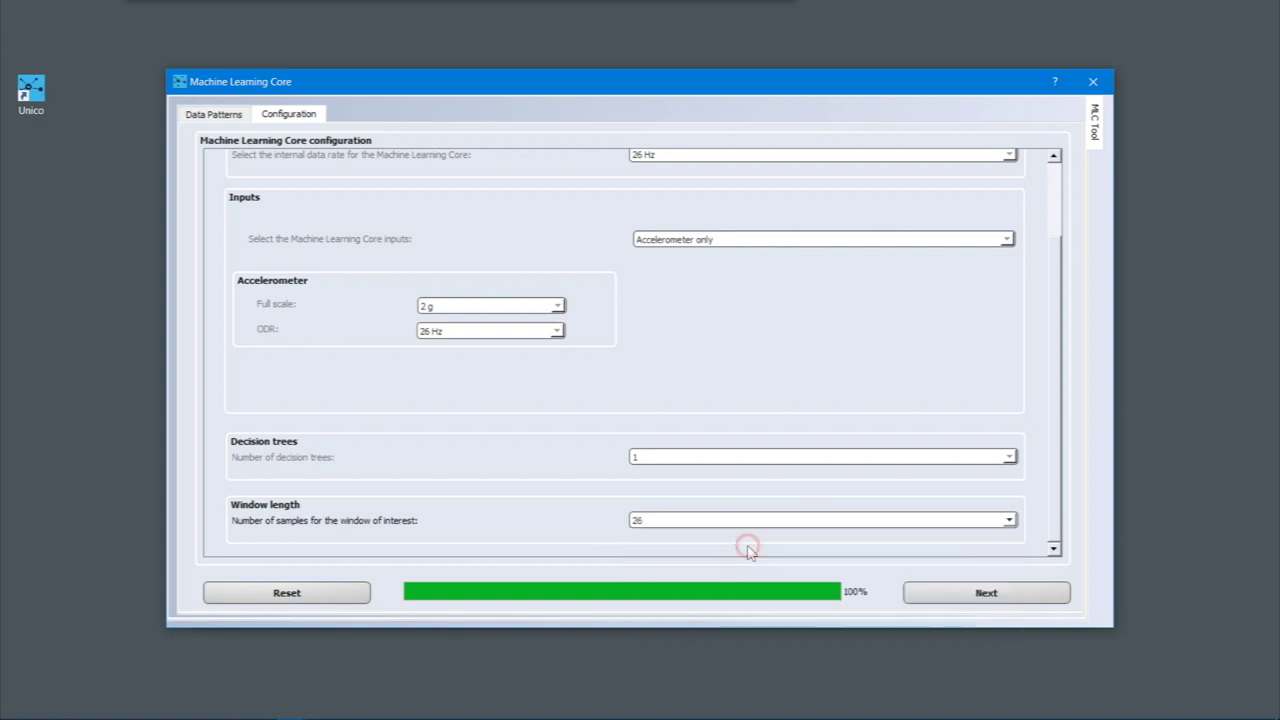
click(986, 594)
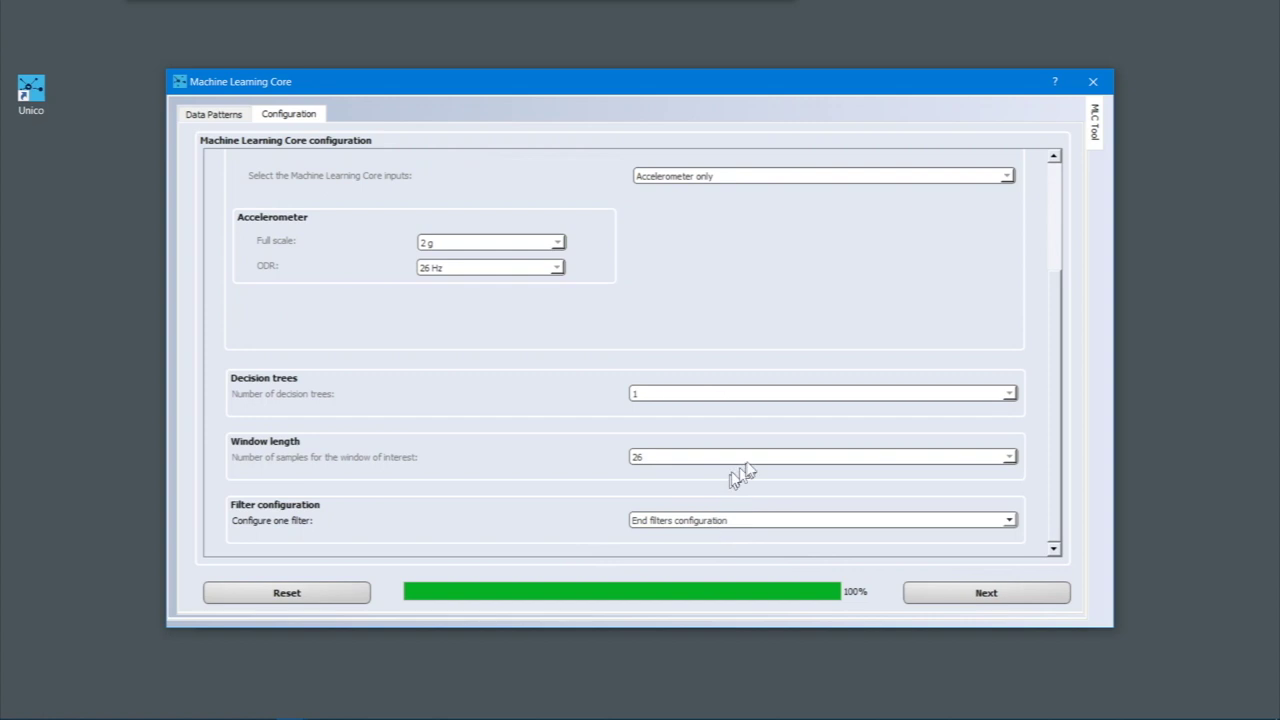
click(975, 597)
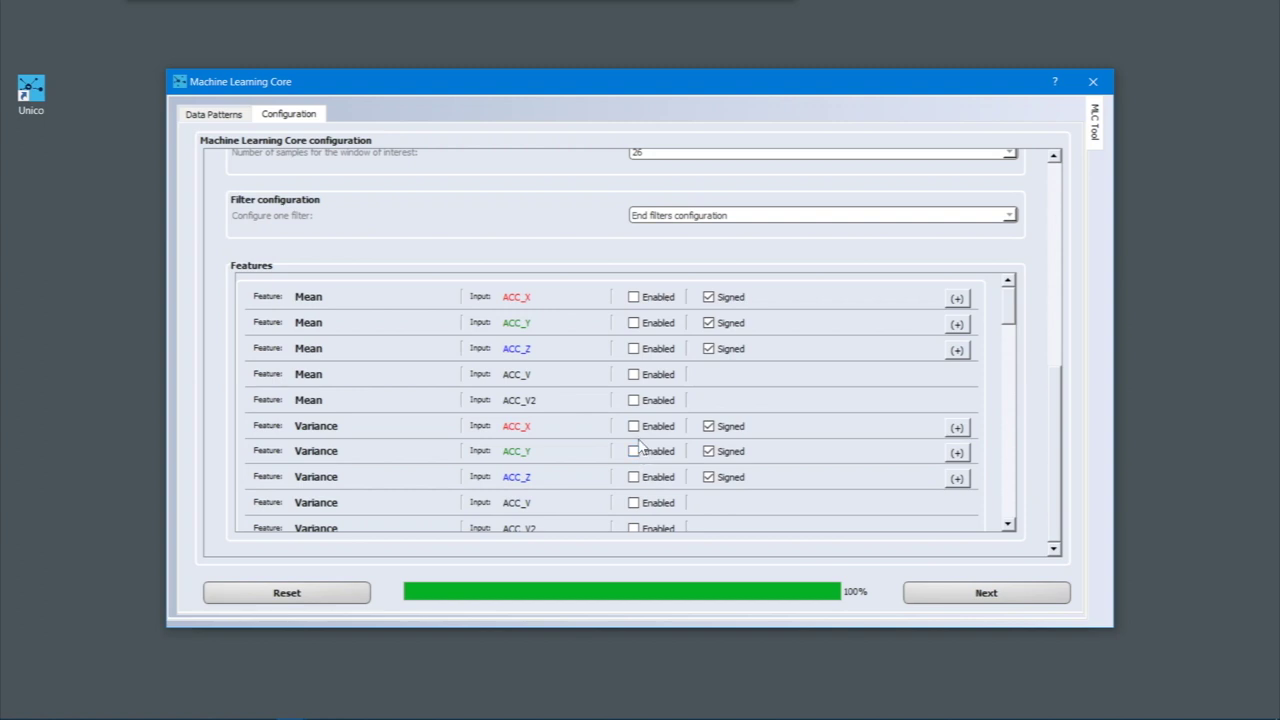
Enable the Mean feature on ACC_Z and the Variance feature on ACC_V, and accept the feature selection
click(633, 349)
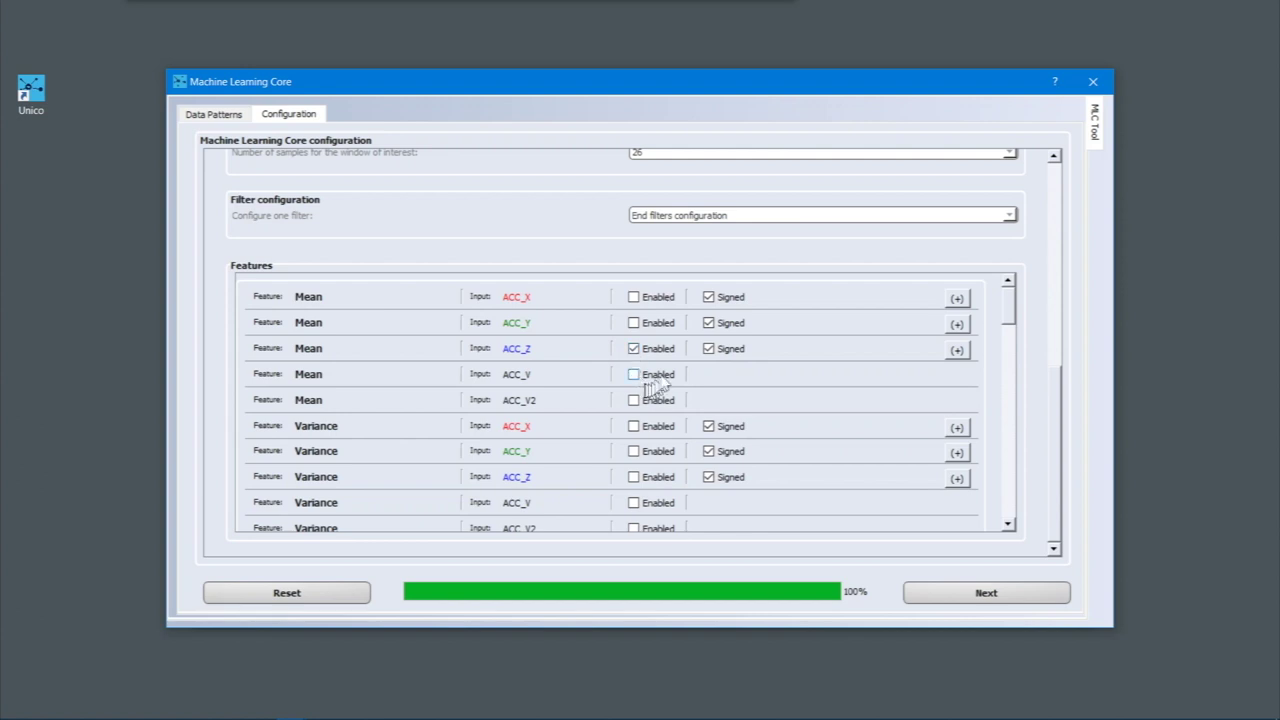
scroll(655, 388, down, 2)
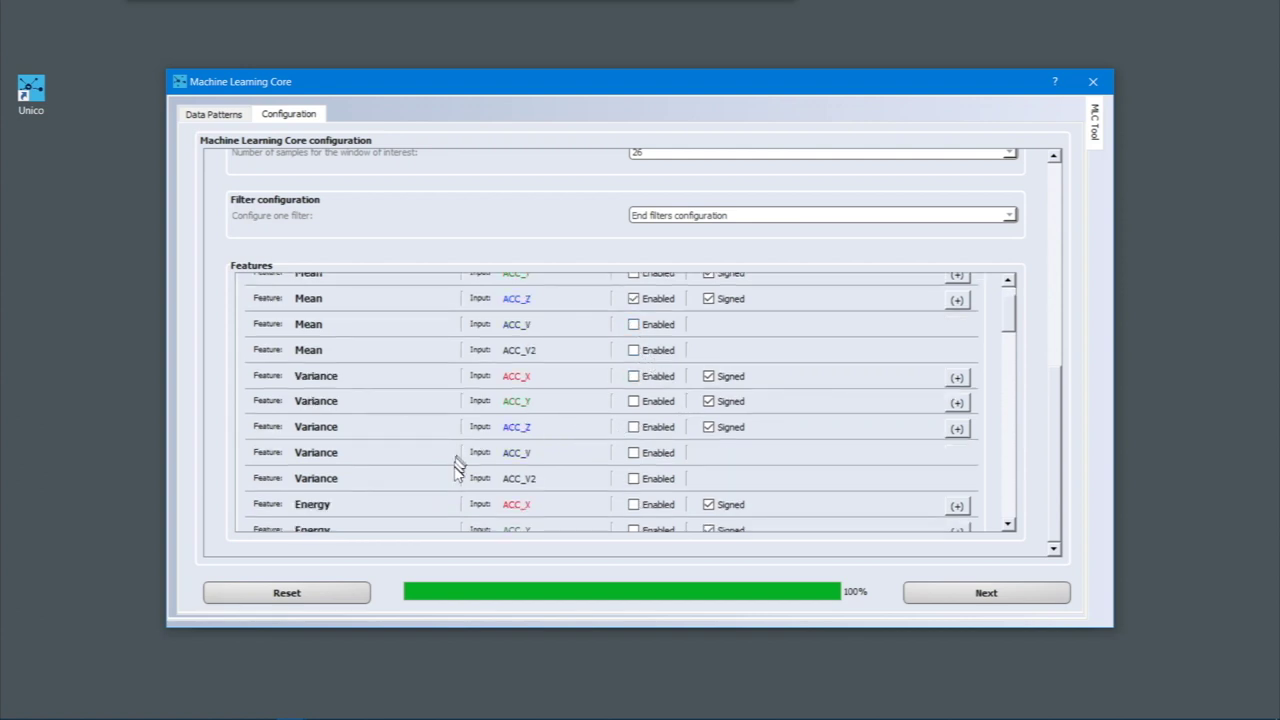
click(630, 453)
click(1008, 593)
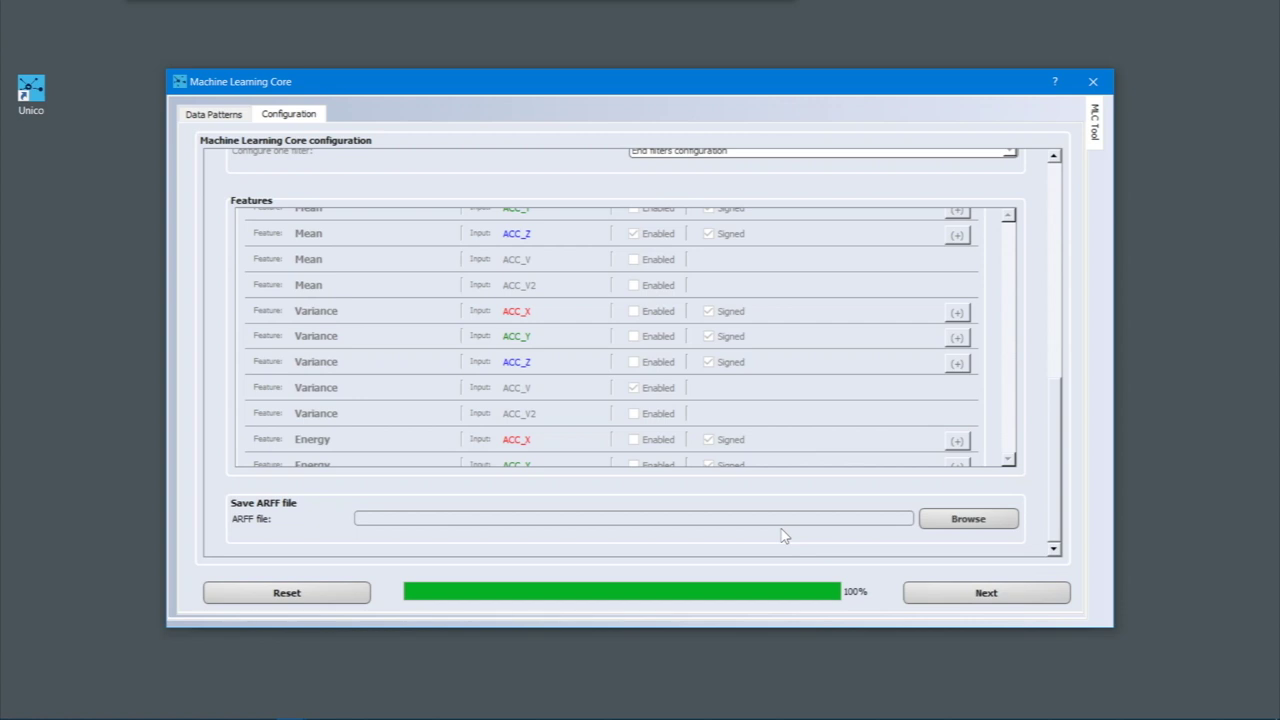
Save the ARFF file as test_1 in the 01MLC_test folder
click(960, 520)
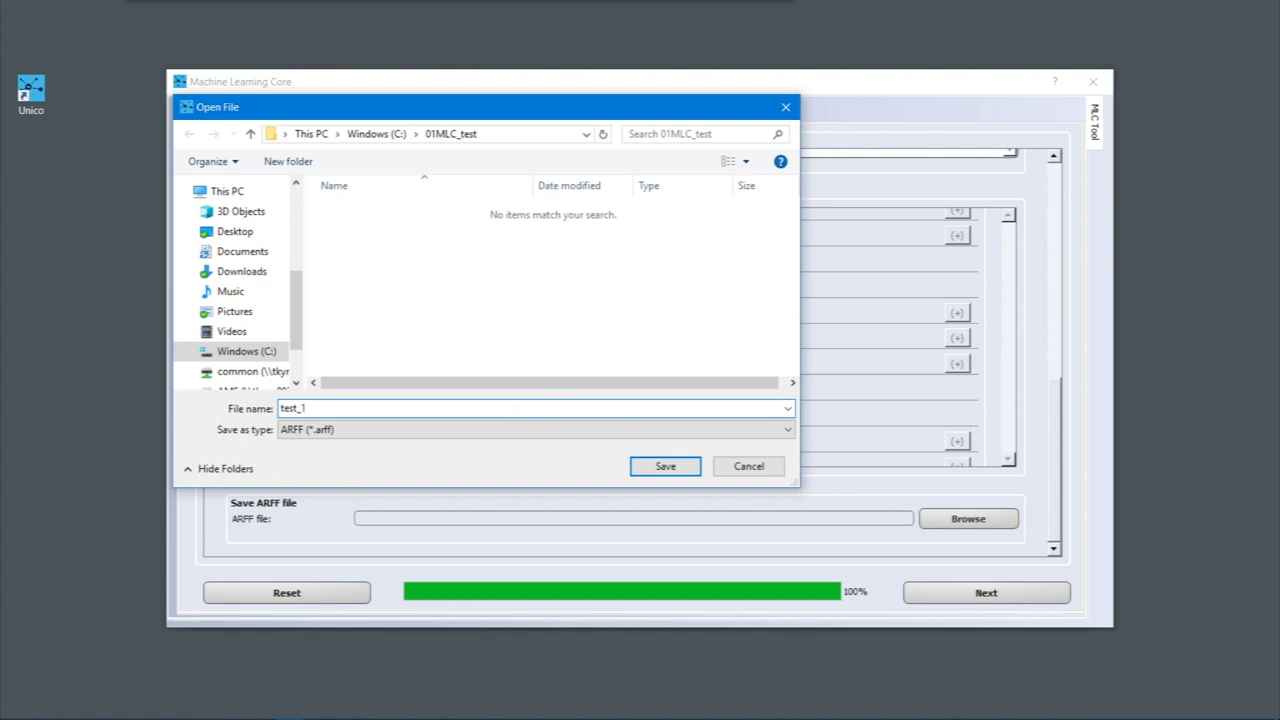
click(660, 466)
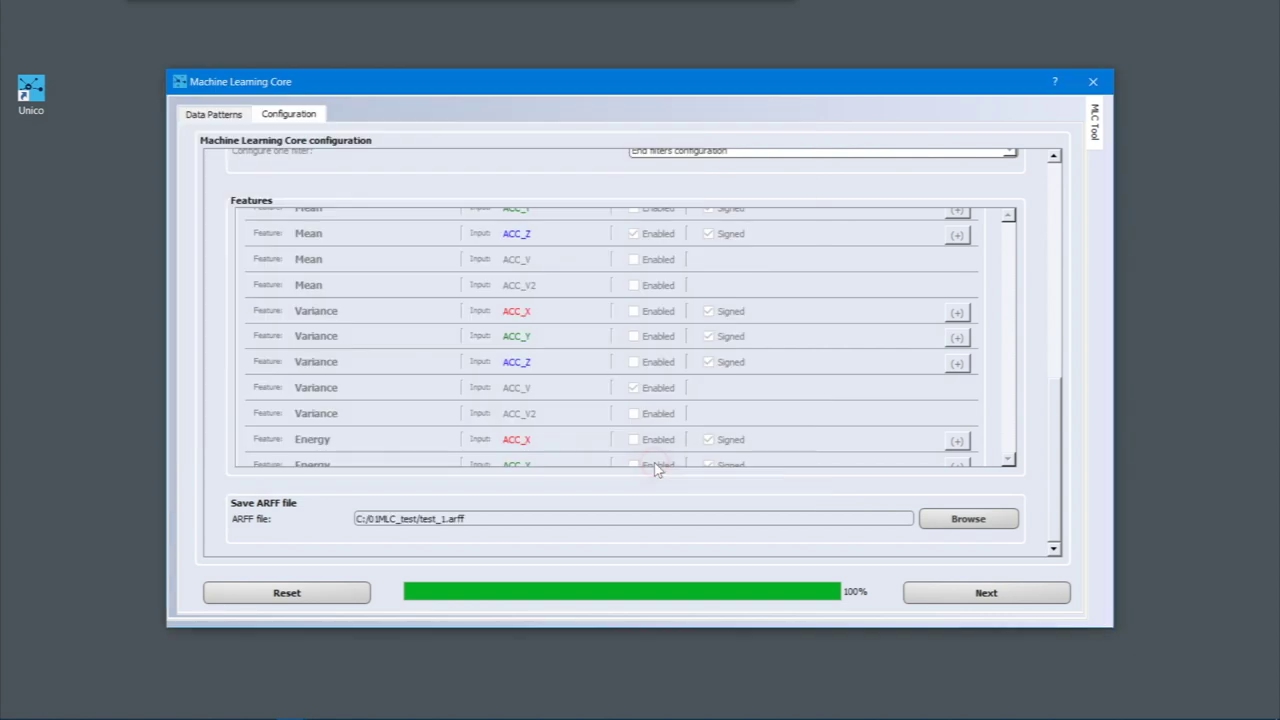
click(1006, 594)
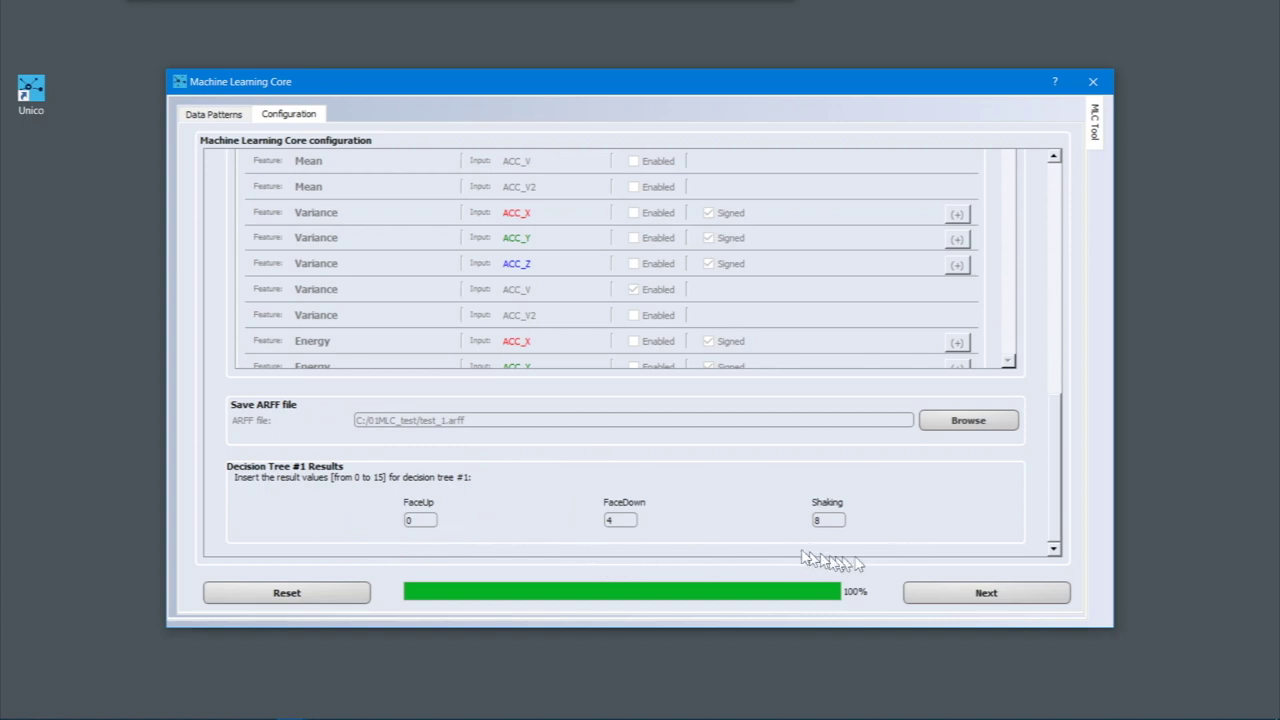
Accept the result values FaceUp 0, FaceDown 4 and Shaking 8, and generate decision tree DT1 with 15 maximum nodes and confidence factor 0.9
click(1047, 597)
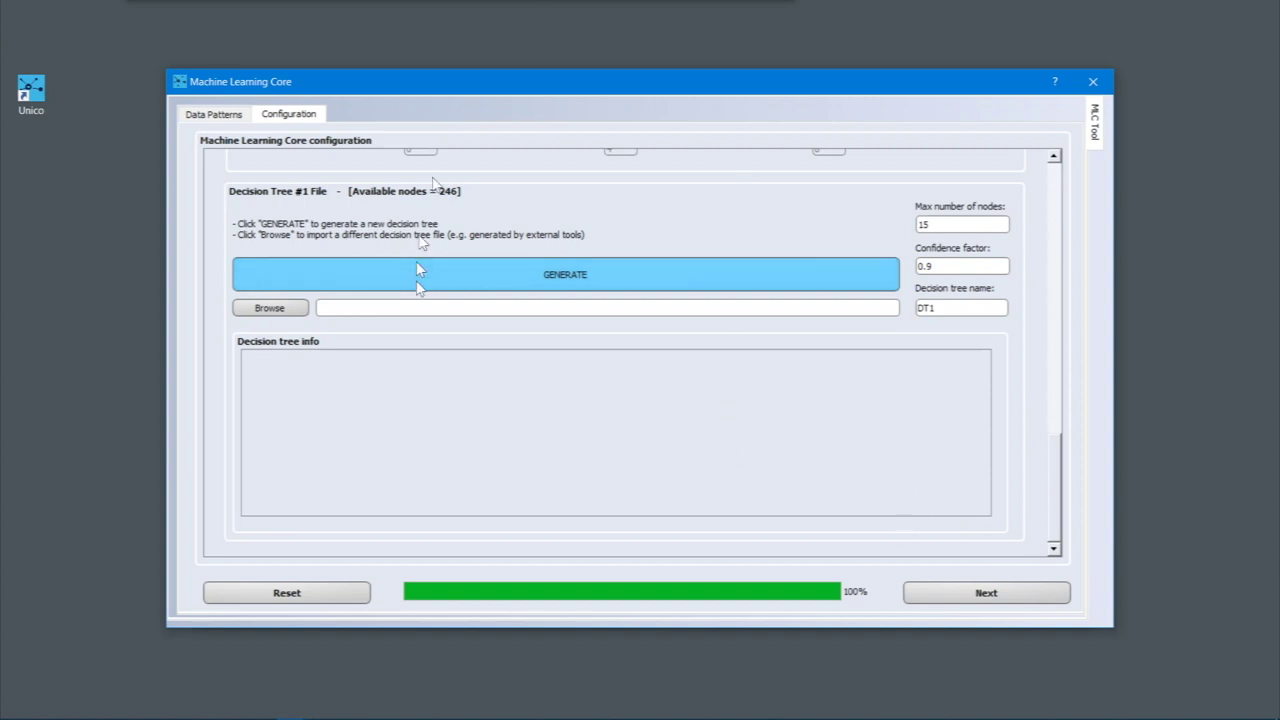
click(490, 274)
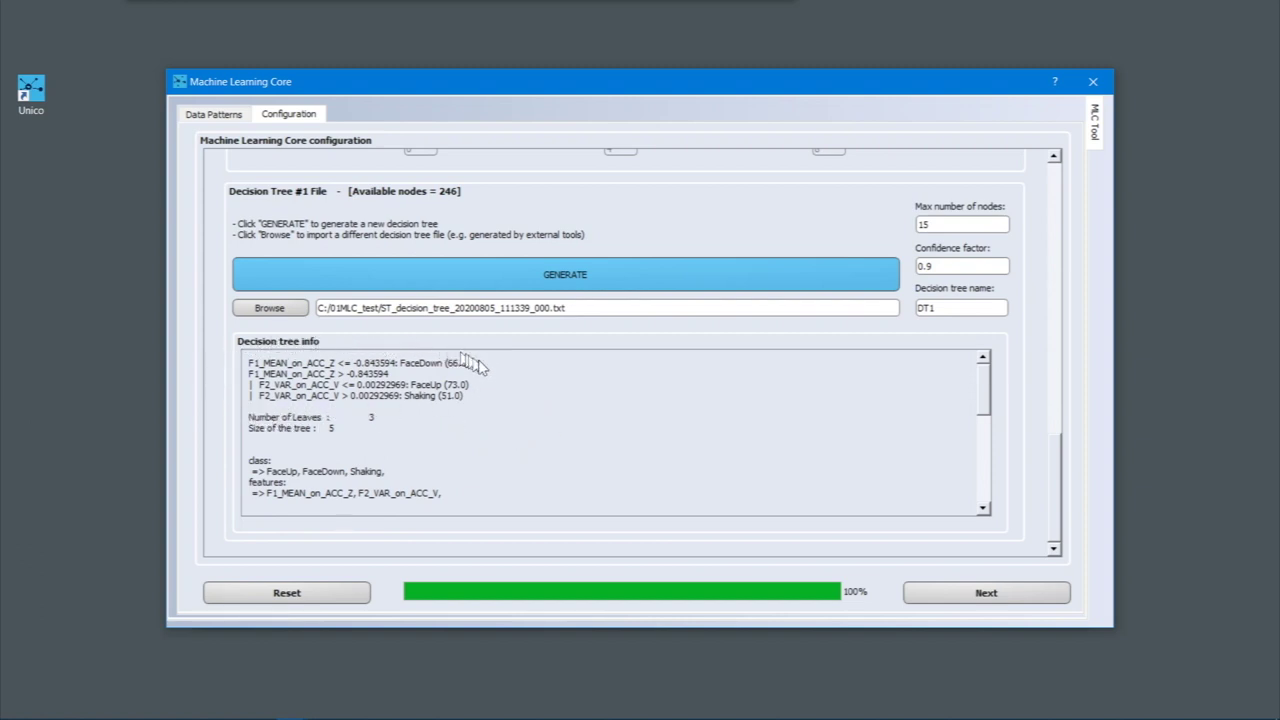
scroll(525, 405, down, 5)
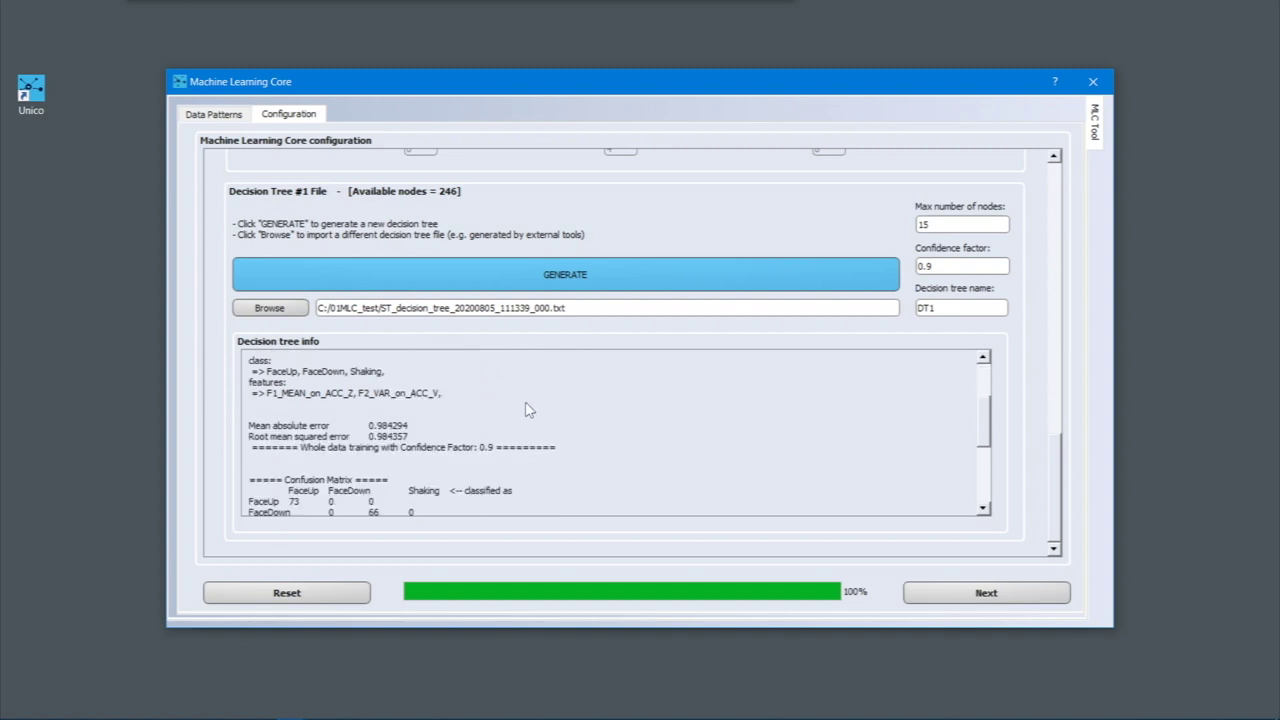
scroll(525, 400, down, 2)
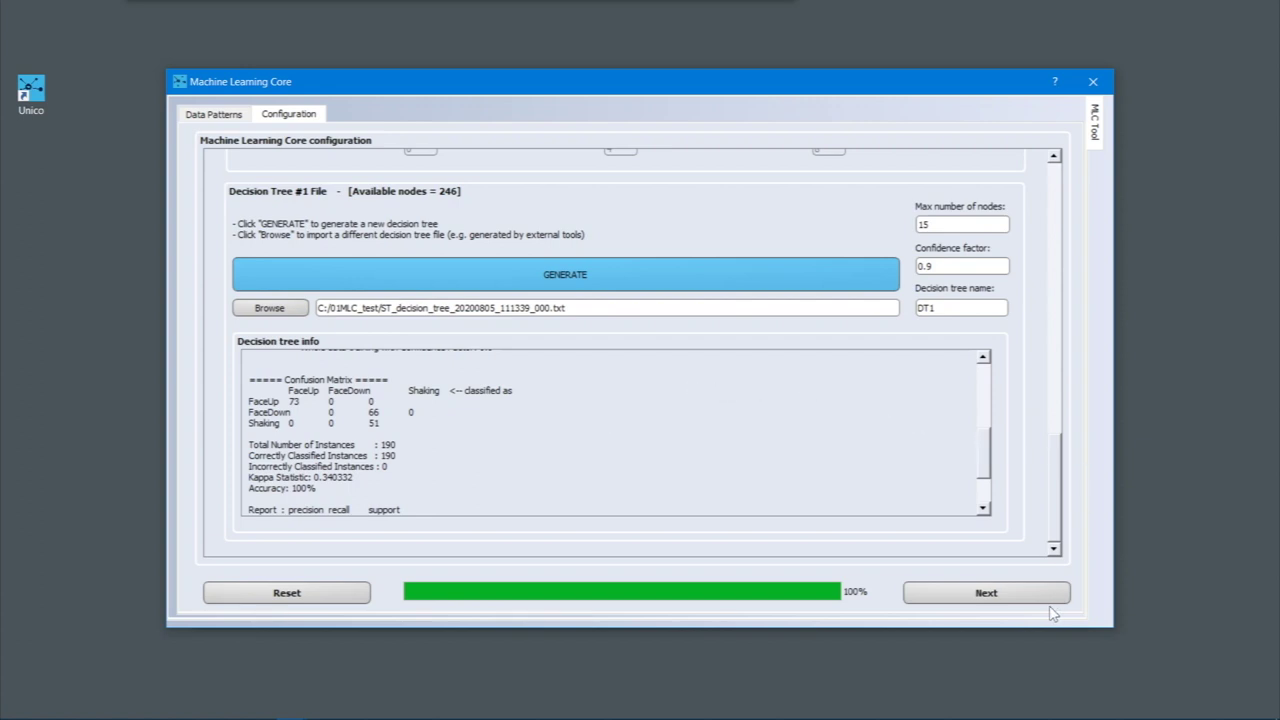
click(980, 594)
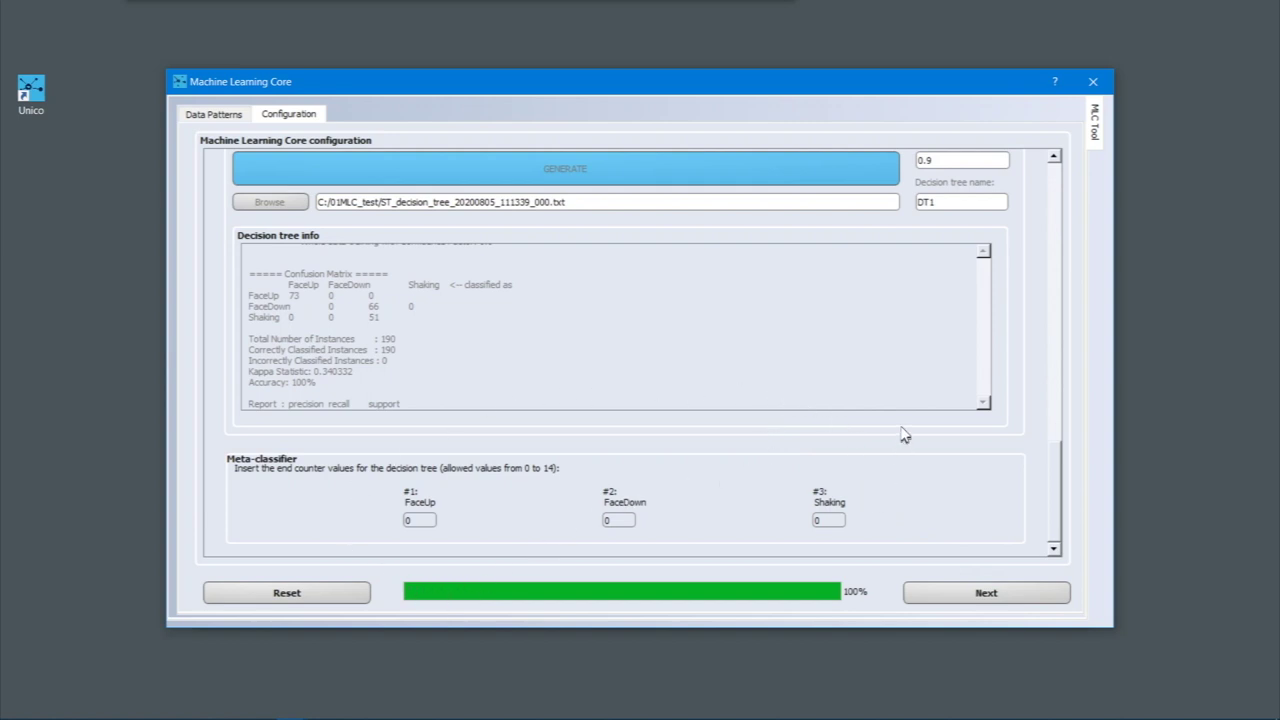
Accept the meta-classifier end counters at 0 and save the configuration file as test_1.ucf in the 01MLC_test folder
click(986, 594)
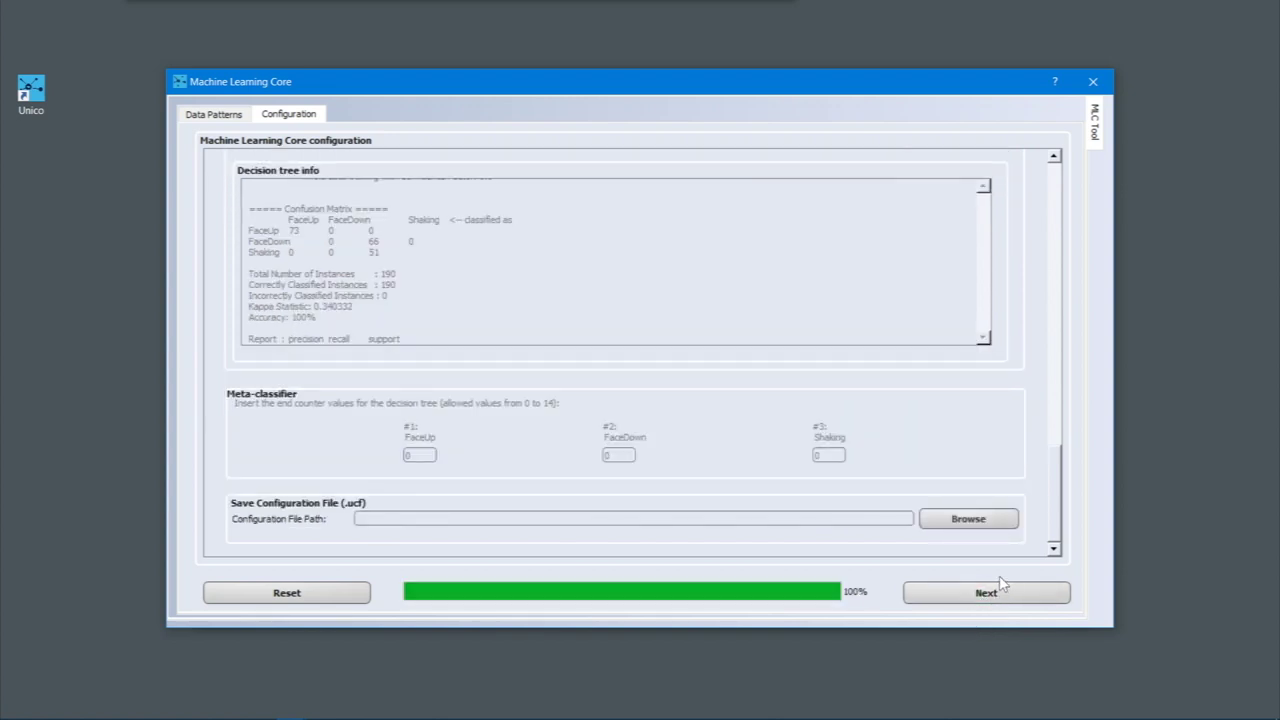
click(968, 520)
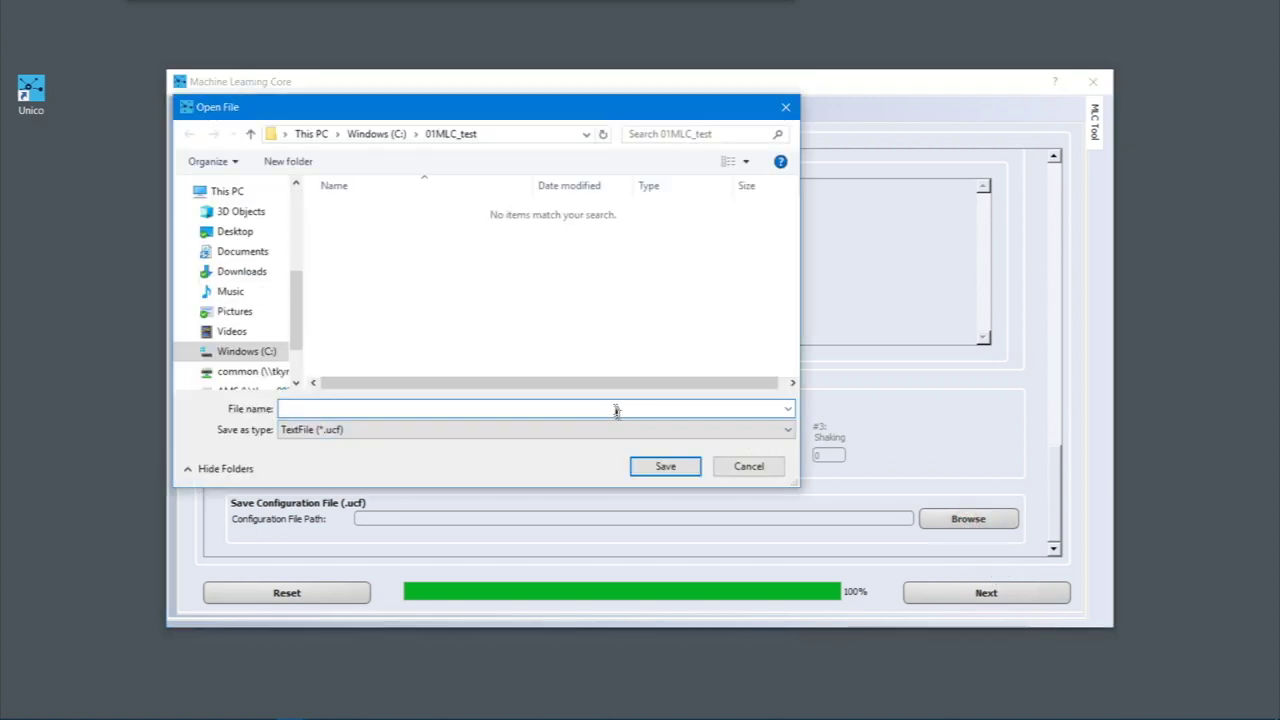
text(test_1)
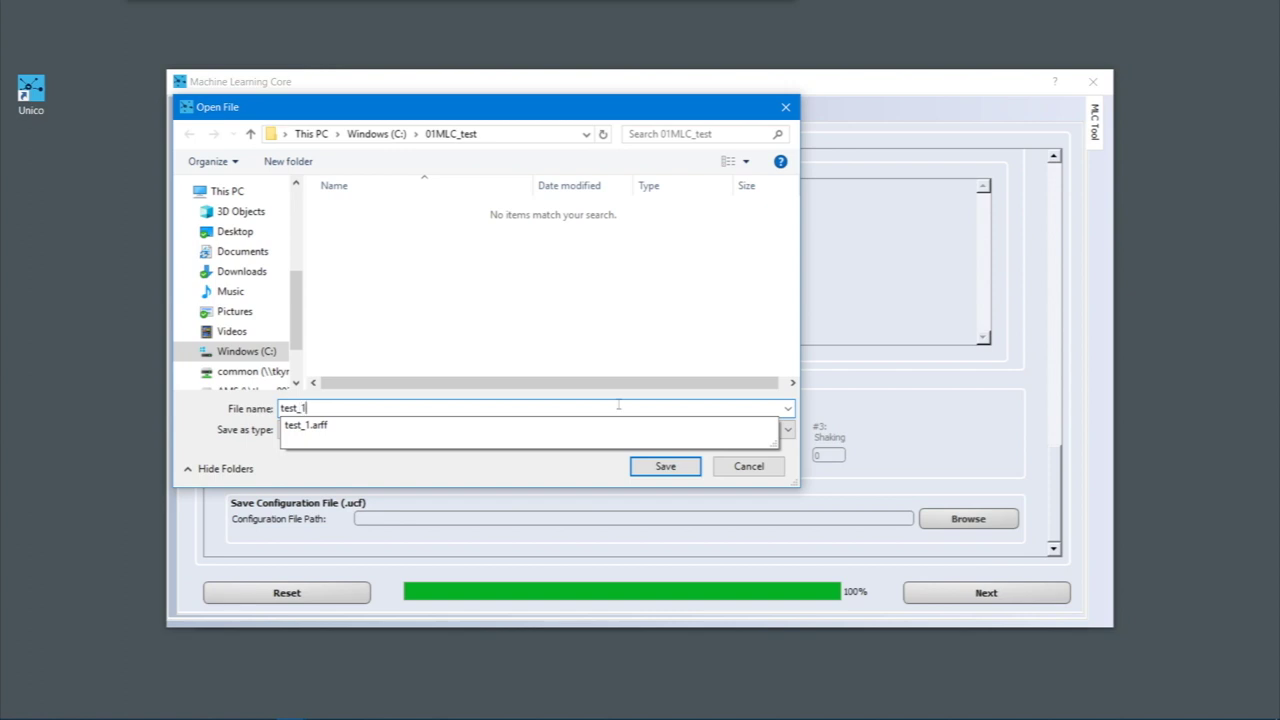
click(471, 480)
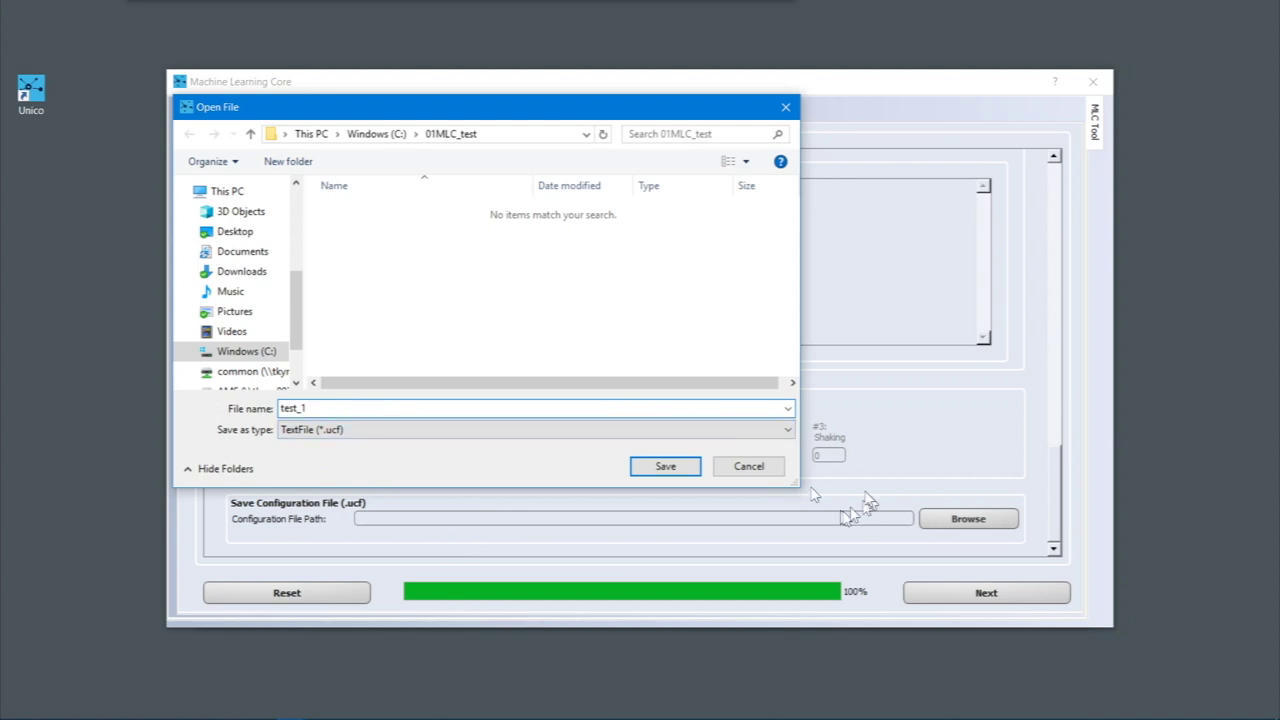
click(665, 470)
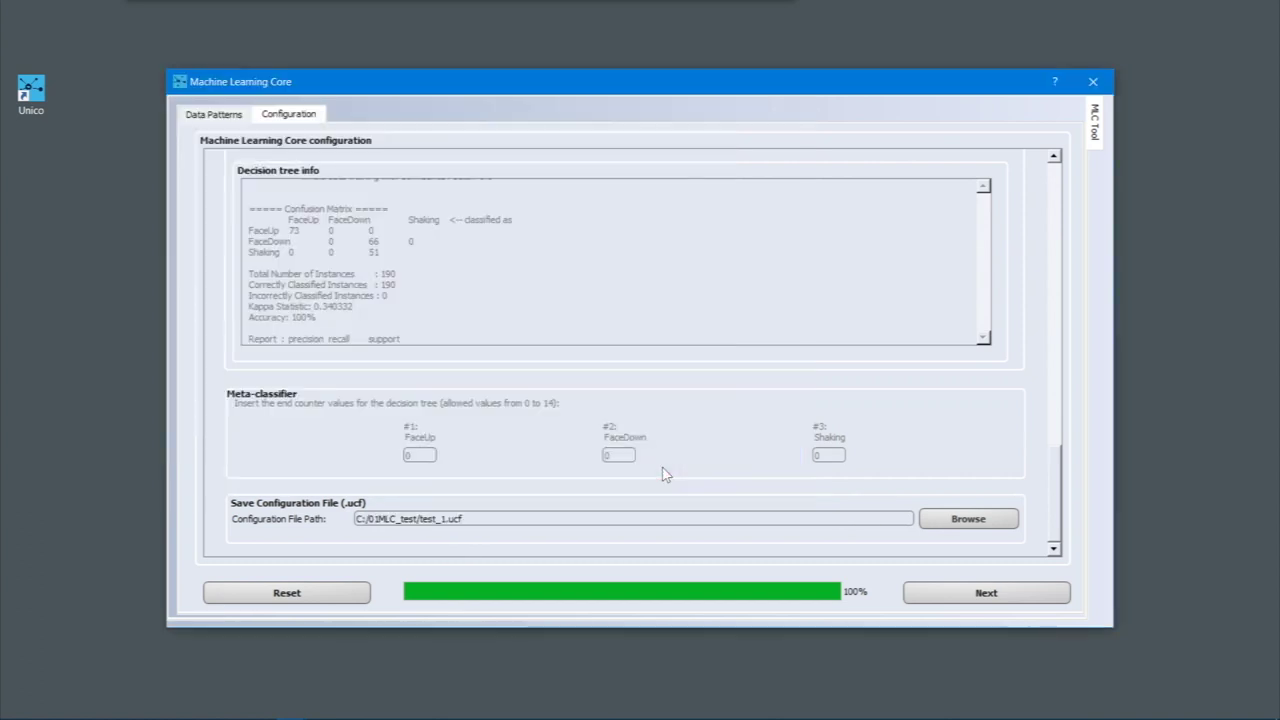
click(963, 594)
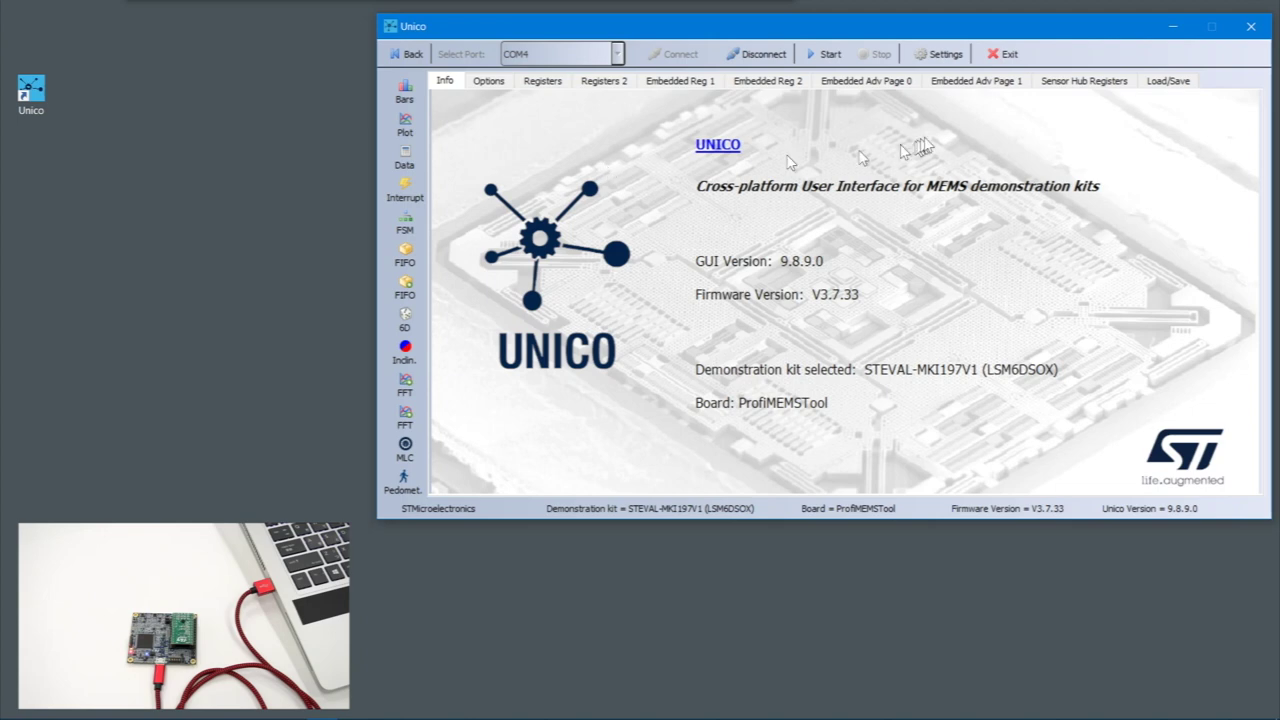
Load the configuration file test_1.ucf from the 01MLC_test folder on drive C into the connected LSM6DSOX kit
click(1166, 81)
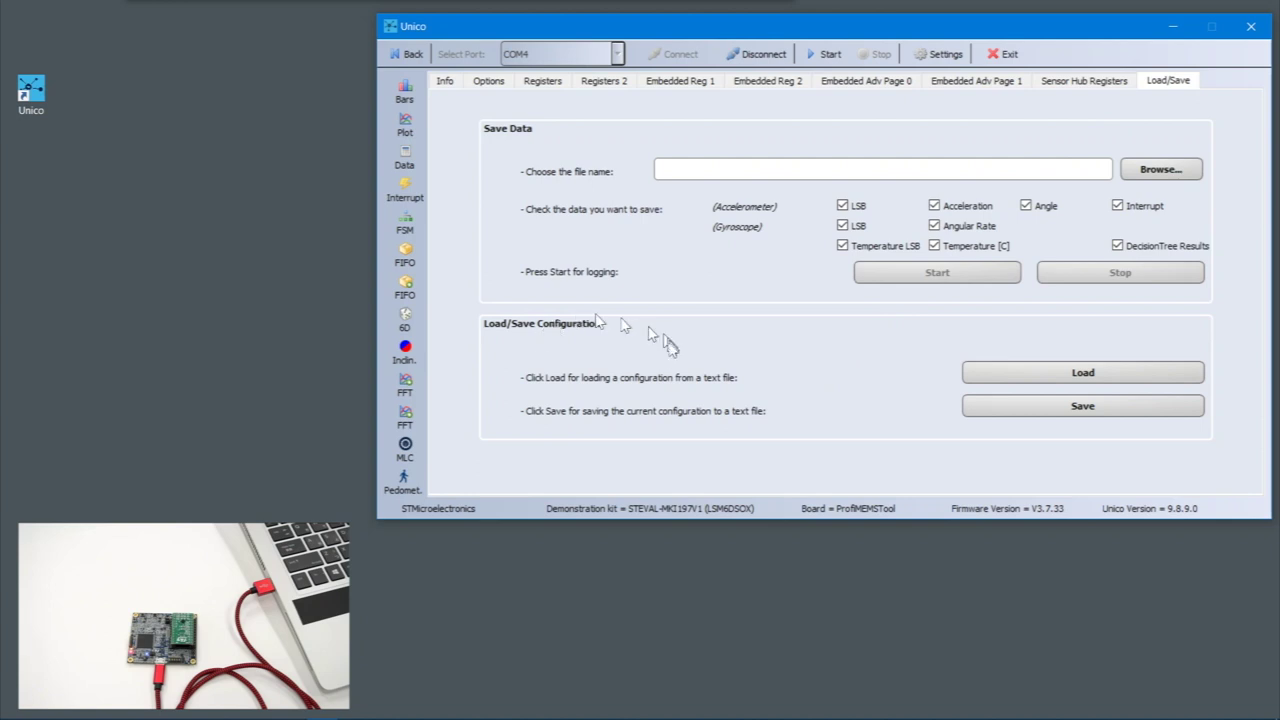
click(1071, 374)
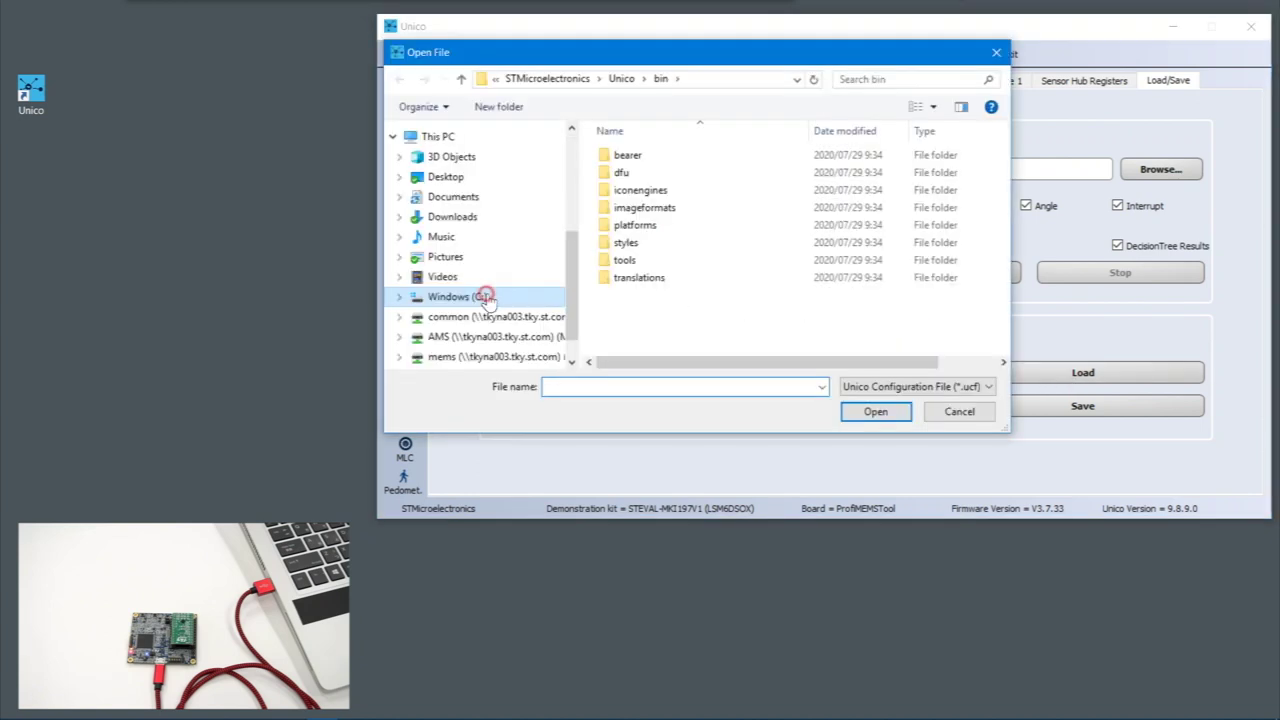
click(484, 296)
double_click(705, 174)
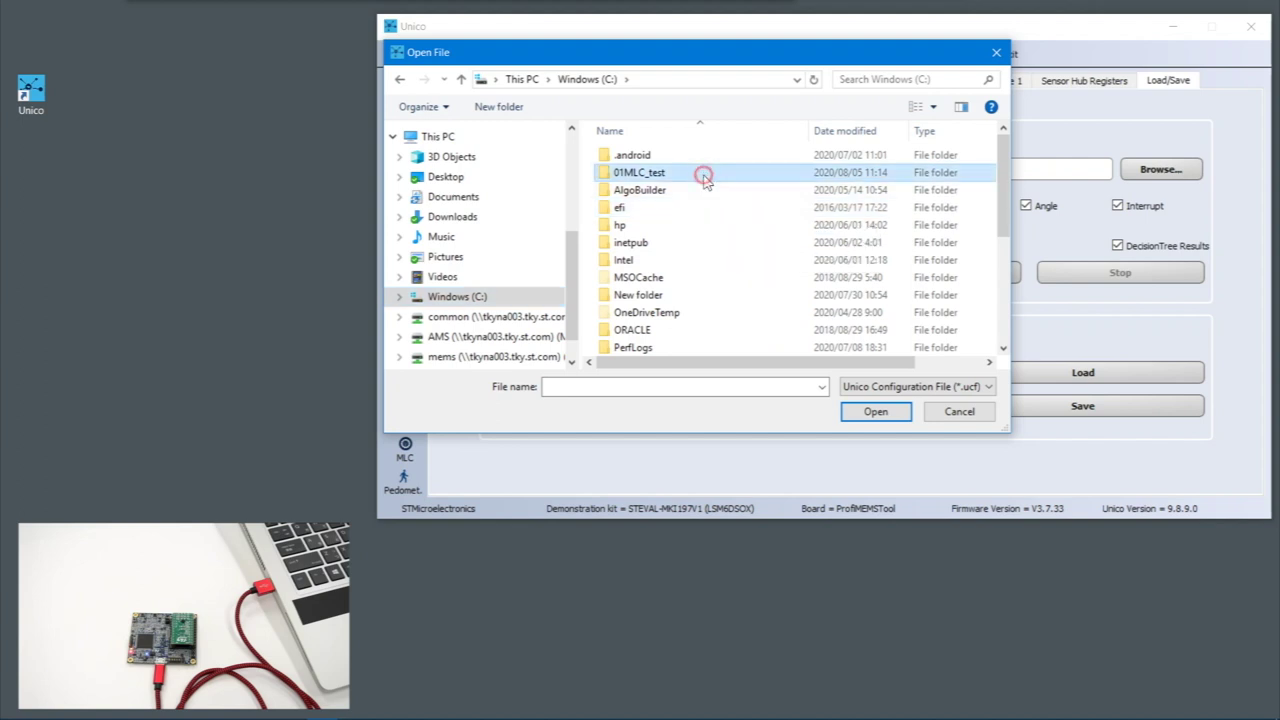
click(638, 164)
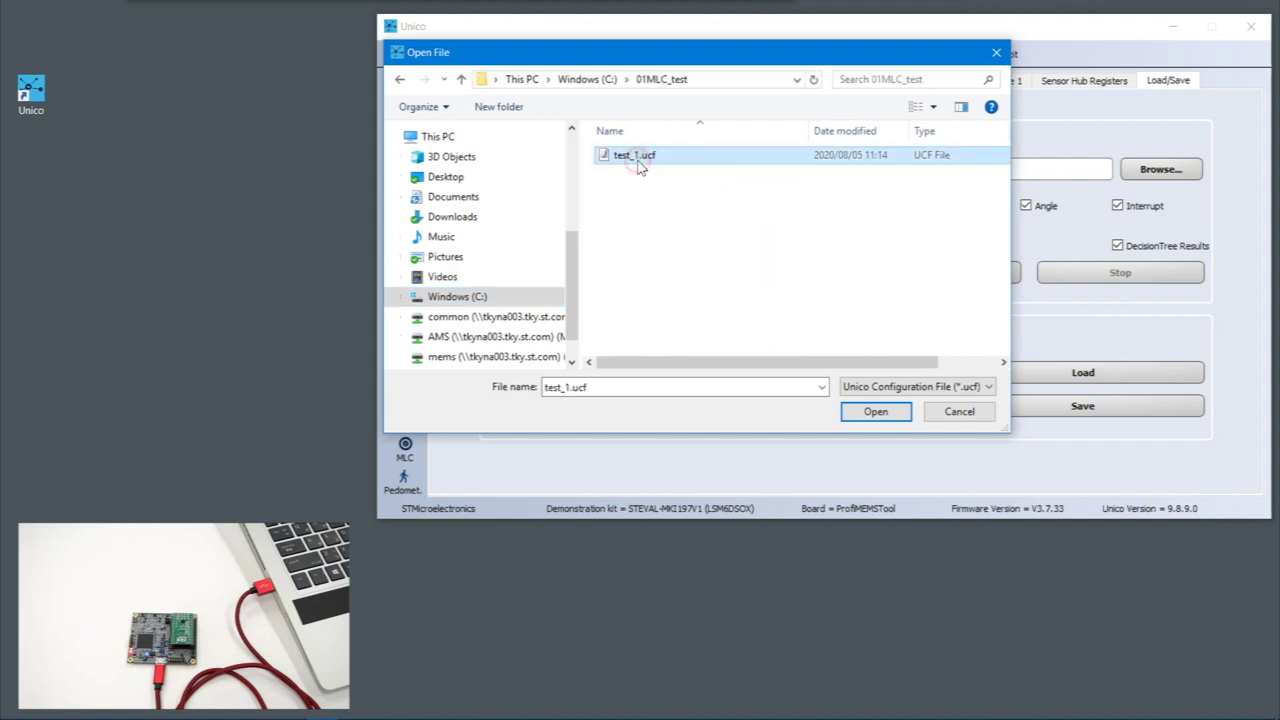
click(870, 413)
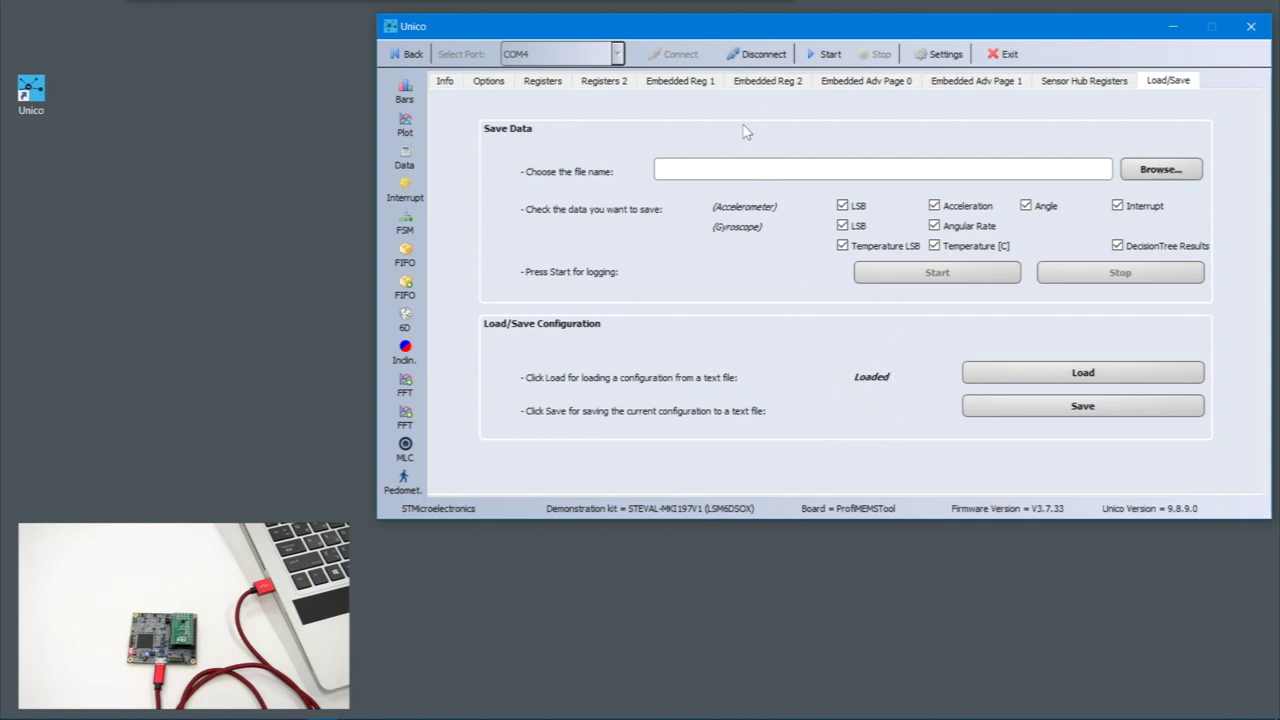
Start the sensor data acquisition and display the live sensor data with the decision tree results over the main window
click(815, 58)
click(416, 160)
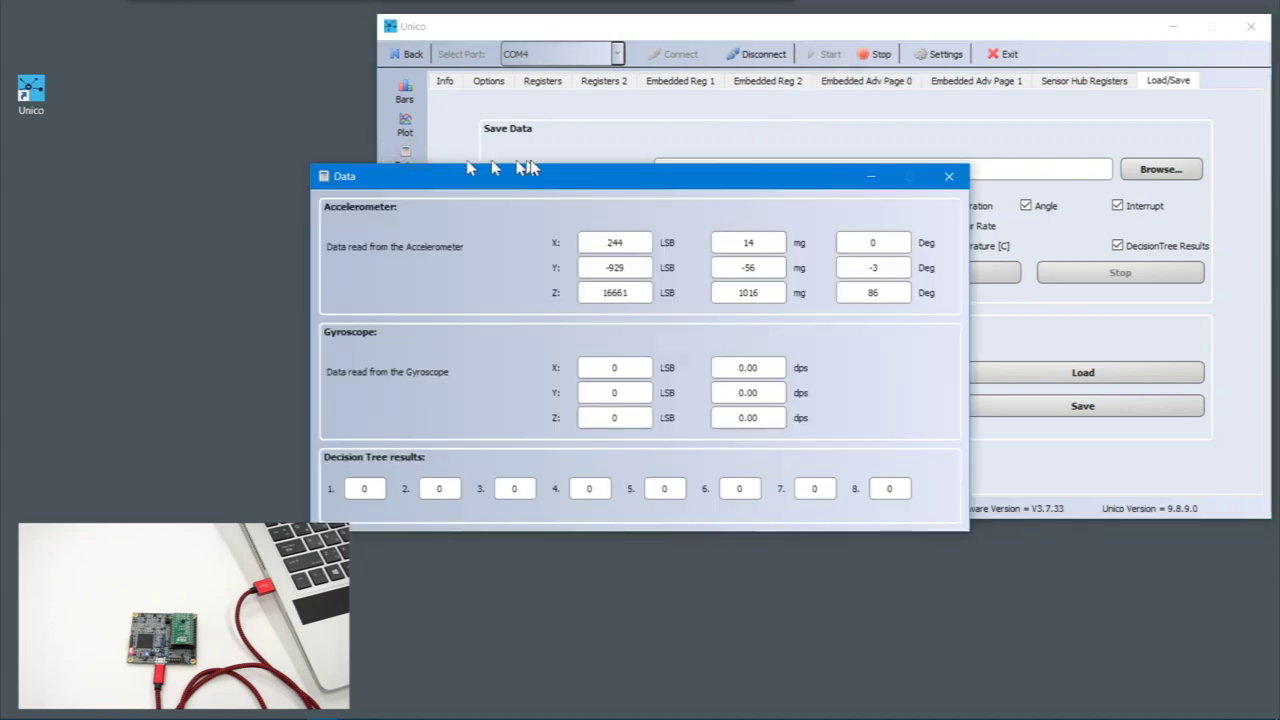
drag(558, 185, 678, 146)
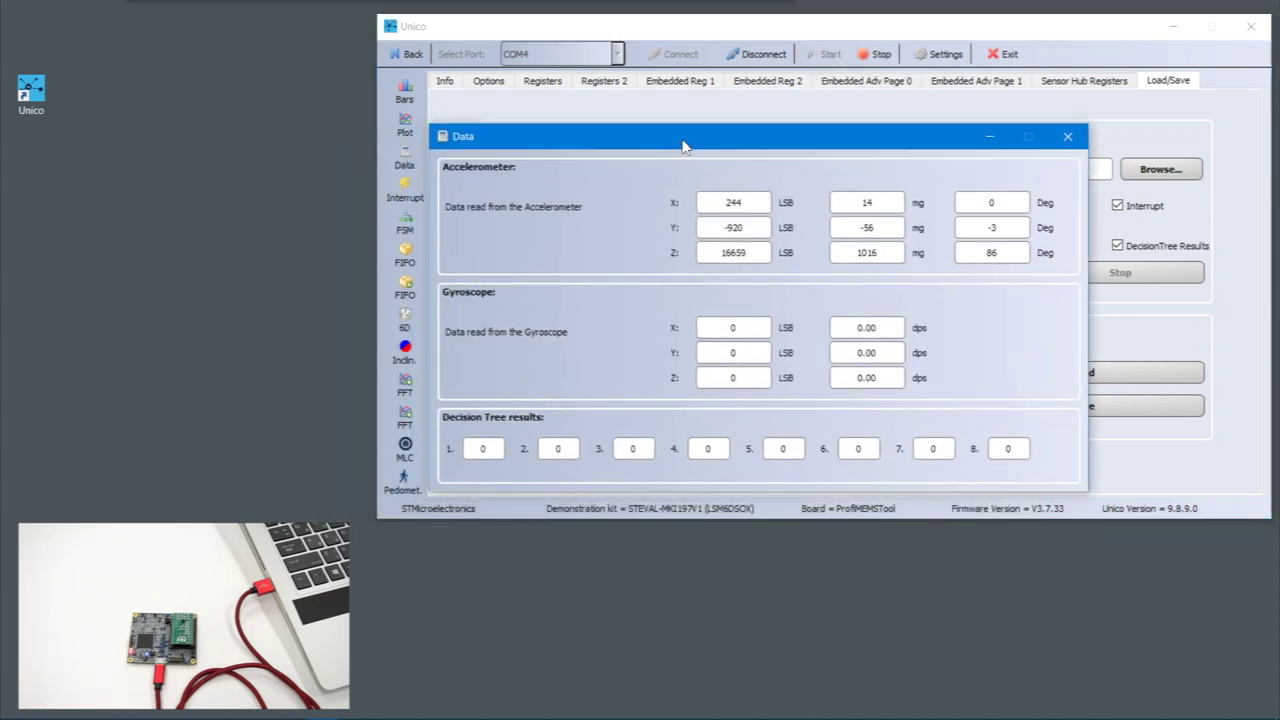